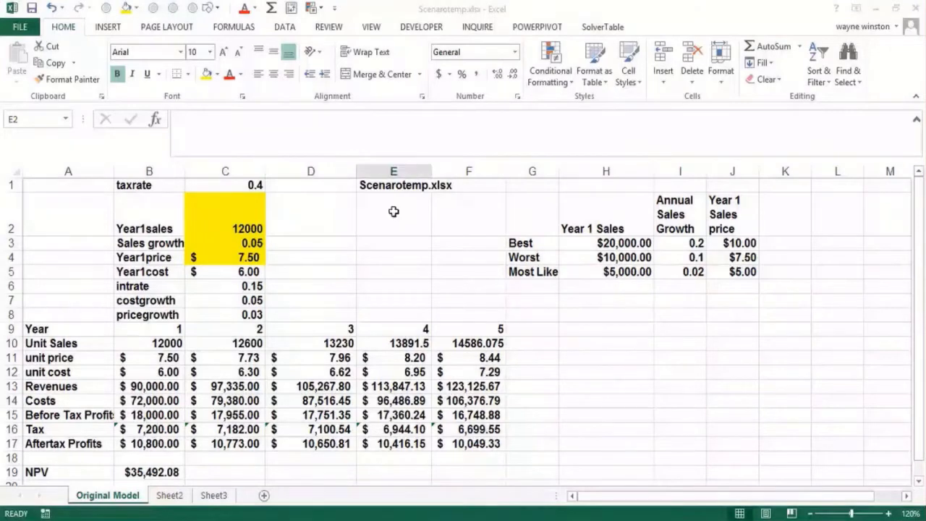
Enter the label "Scenario Manager" in cell G7 below the scenario table.
left_click(526, 299)
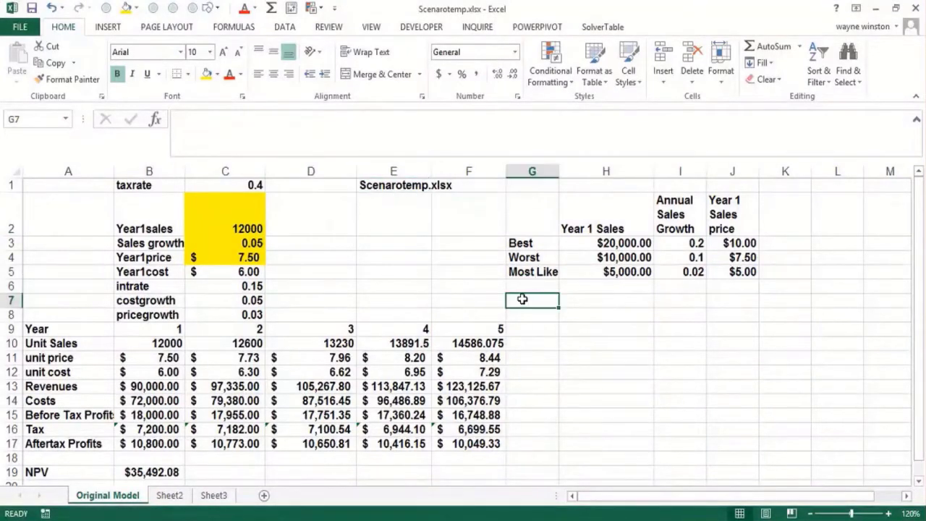
type("Scanrio")
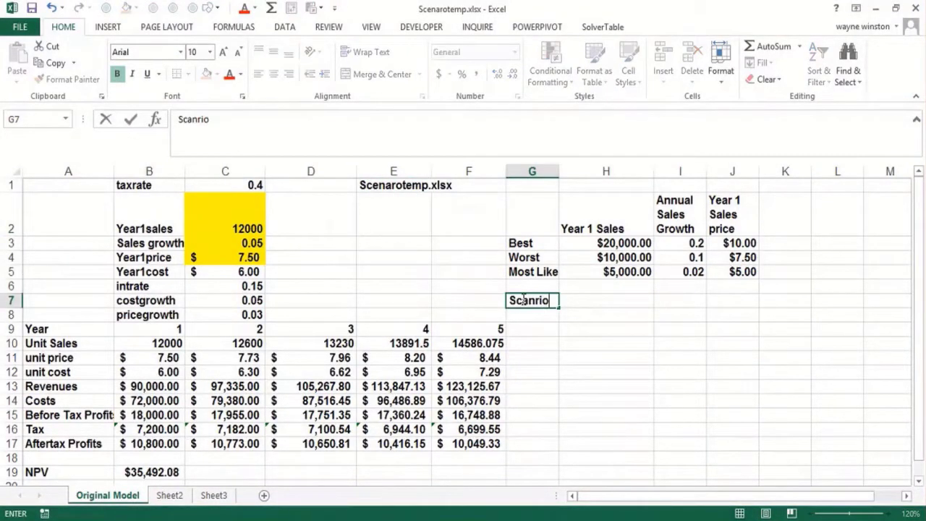
key("BackSpace")
key("BackSpace")
key("BackSpace")
type("enario Manager")
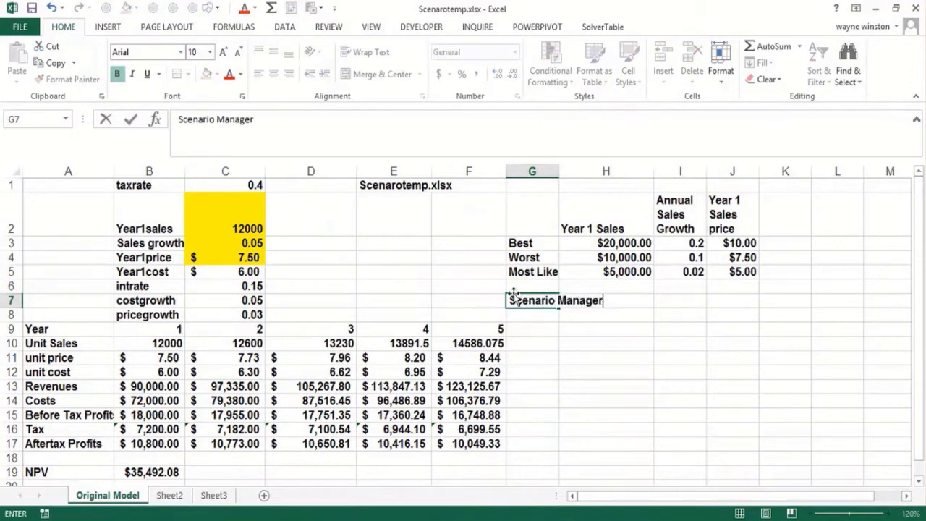
key("Return")
left_click(528, 327)
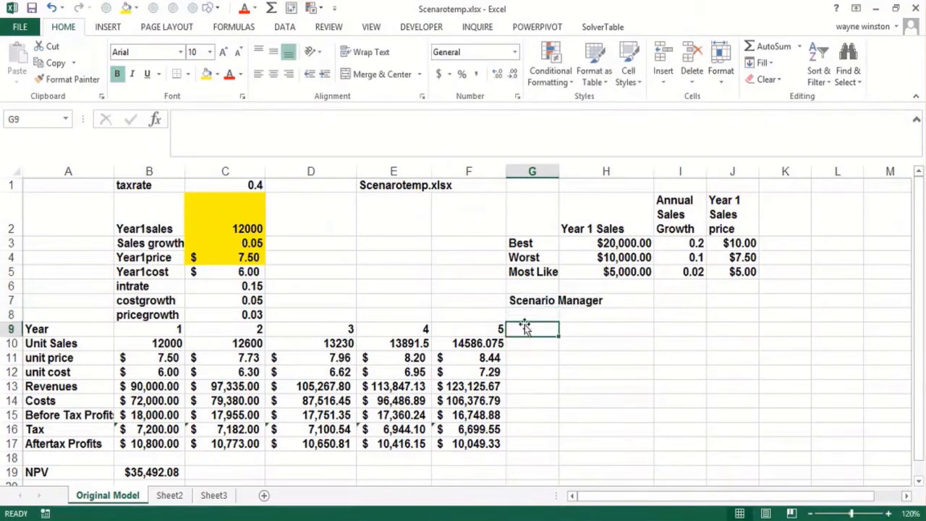
Examine the year 1 after-tax profit and NPV formulas in B17 and B19, and the highlighted input cells C2 to C4.
left_click(395, 209)
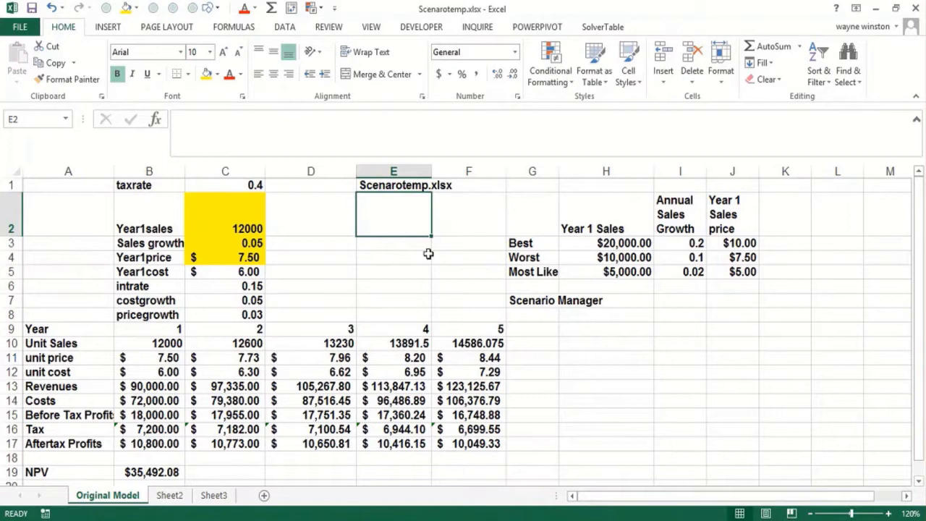
left_click(537, 326)
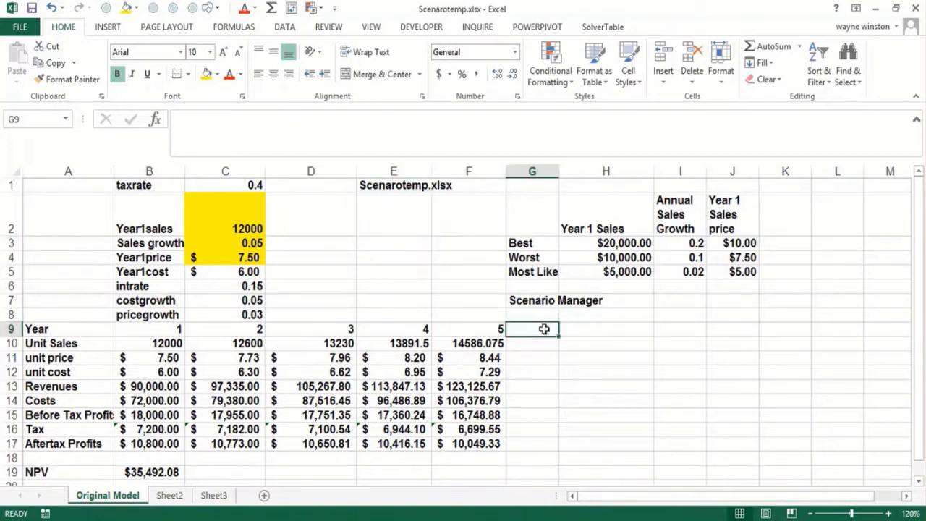
left_click(161, 444)
left_click(165, 472)
left_click(166, 442)
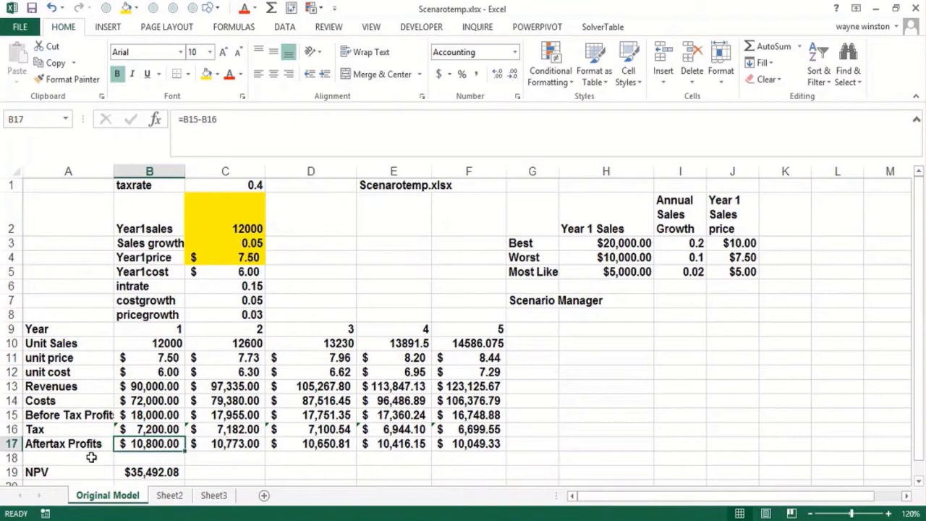
left_click(144, 473)
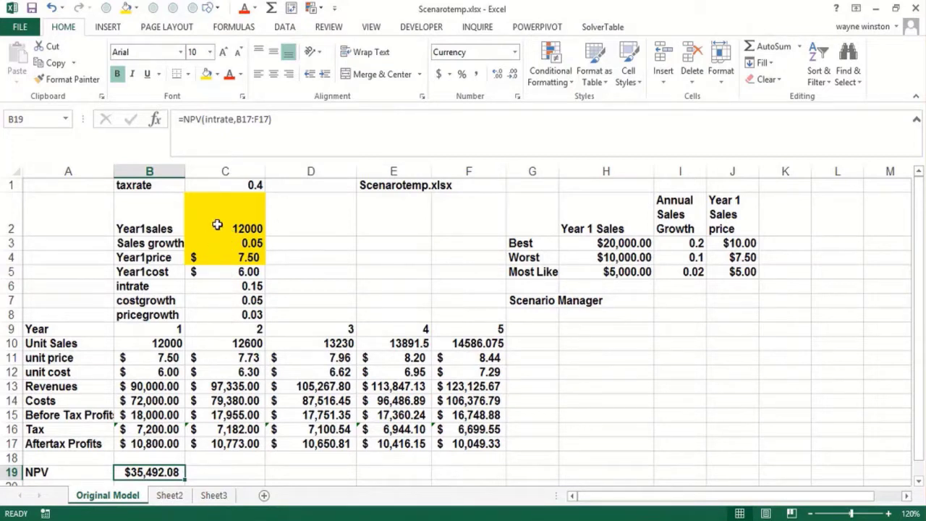
left_click(218, 228)
left_click(224, 245)
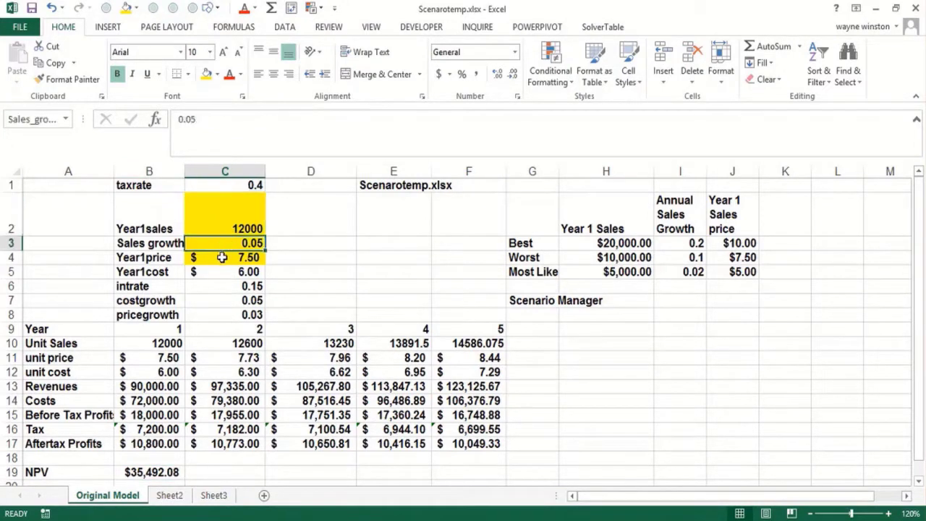
left_click(222, 258)
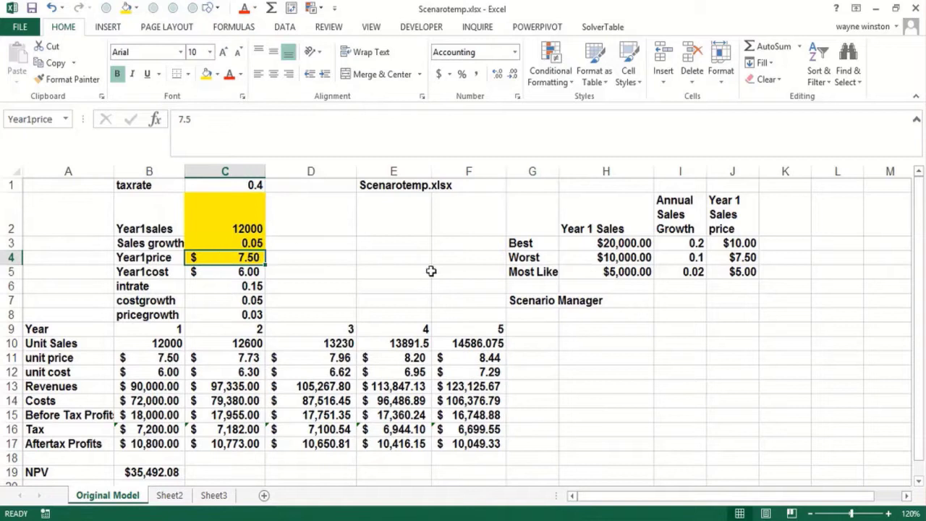
Widen column G so the scenario names fit, and check the Best scenario's sales and growth values.
left_click_drag(556, 171, 600, 181)
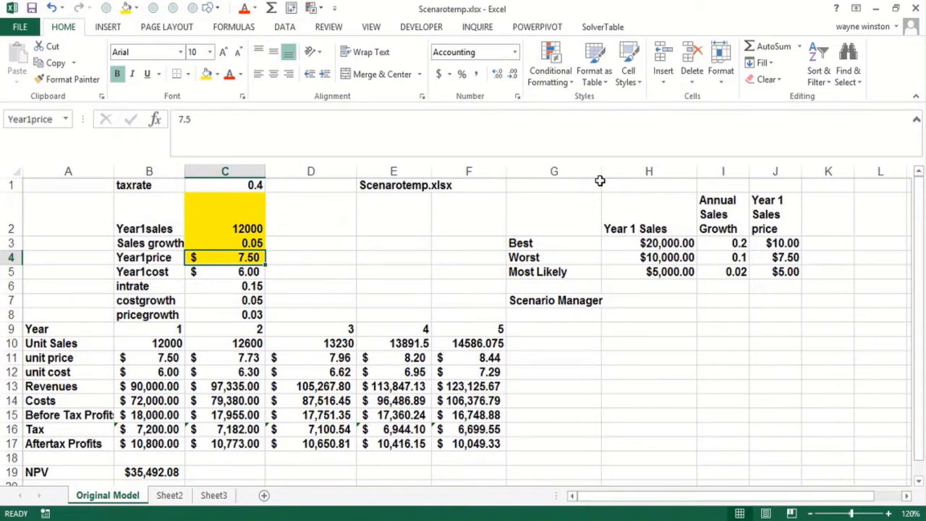
left_click(640, 243)
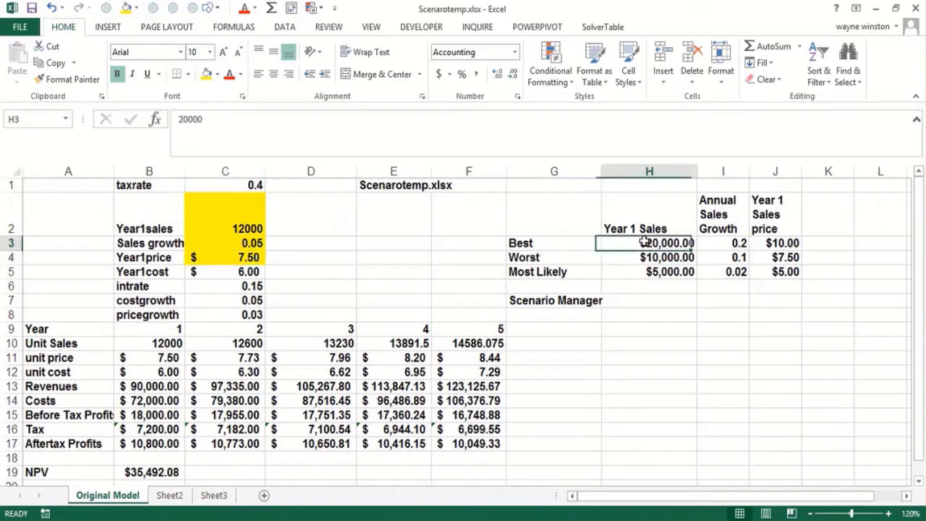
left_click(714, 243)
left_click(663, 244)
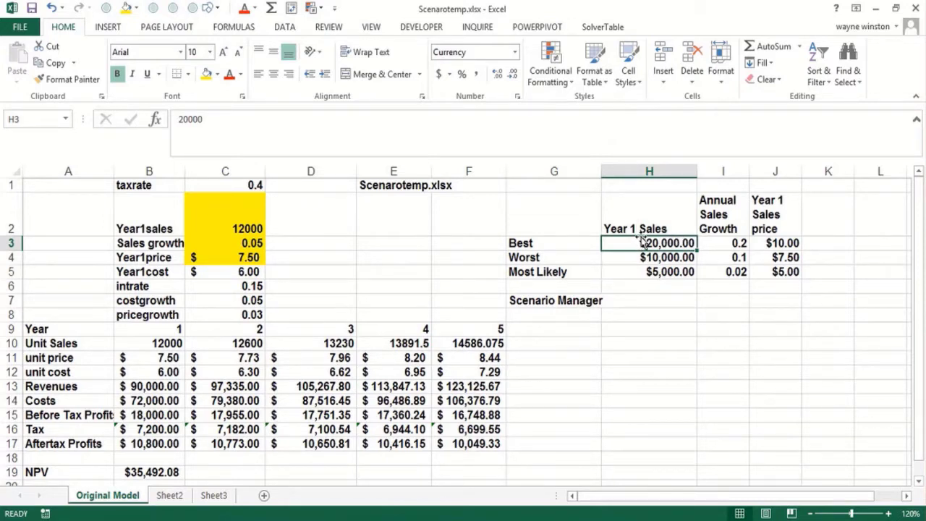
left_click_drag(639, 232, 621, 243)
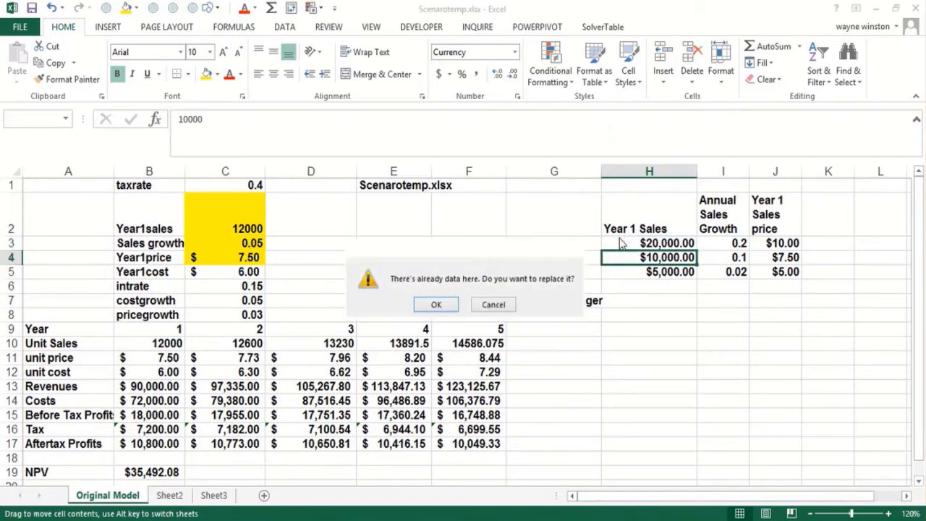
key("Escape")
key("F1")
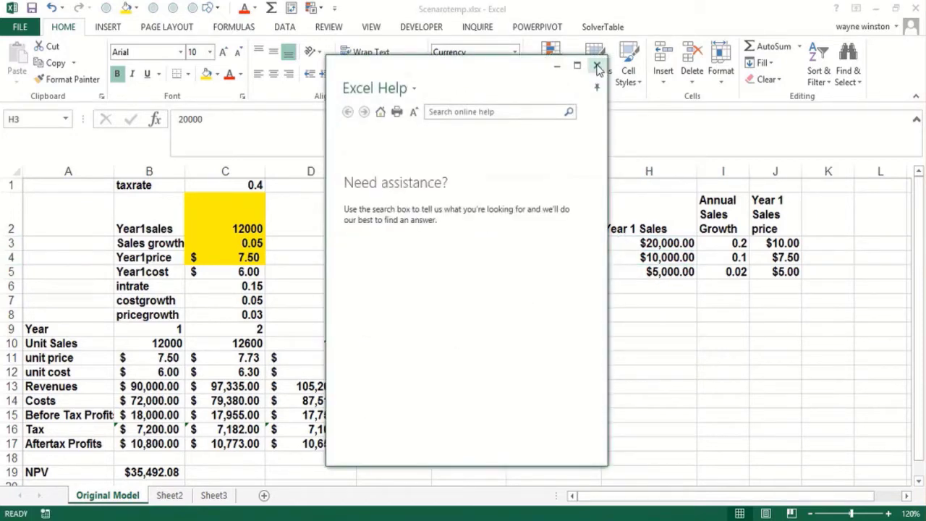
left_click(597, 65)
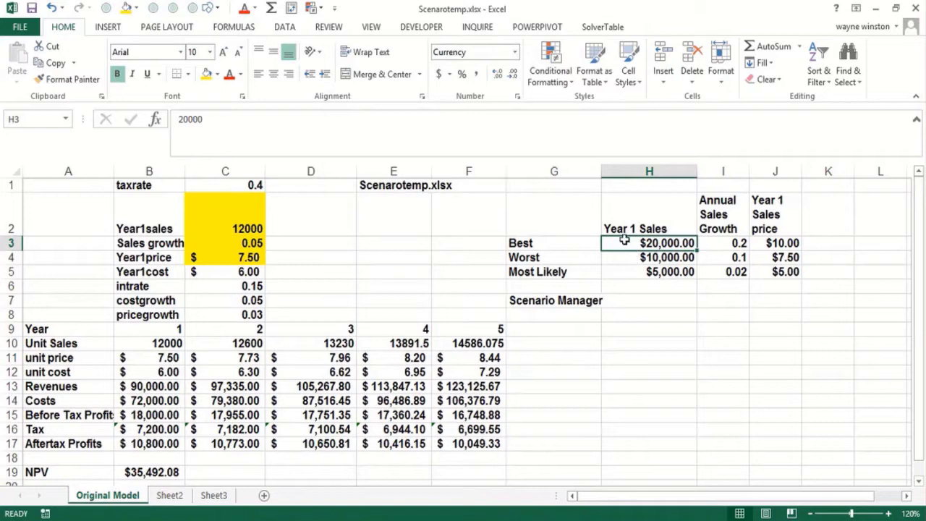
Format the Year 1 Sales values in H3:H5 as Number with 0 decimal places and a thousands separator.
left_click_drag(622, 240, 620, 268)
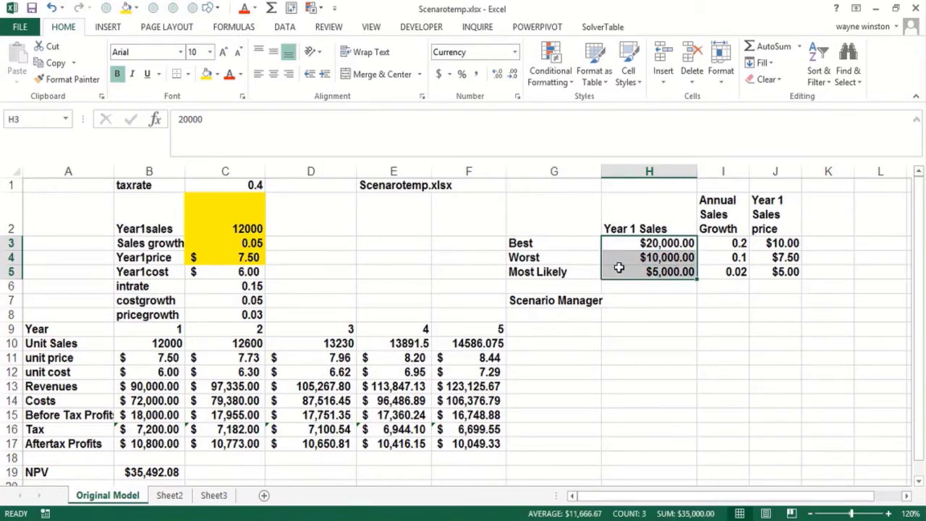
key("ctrl+1")
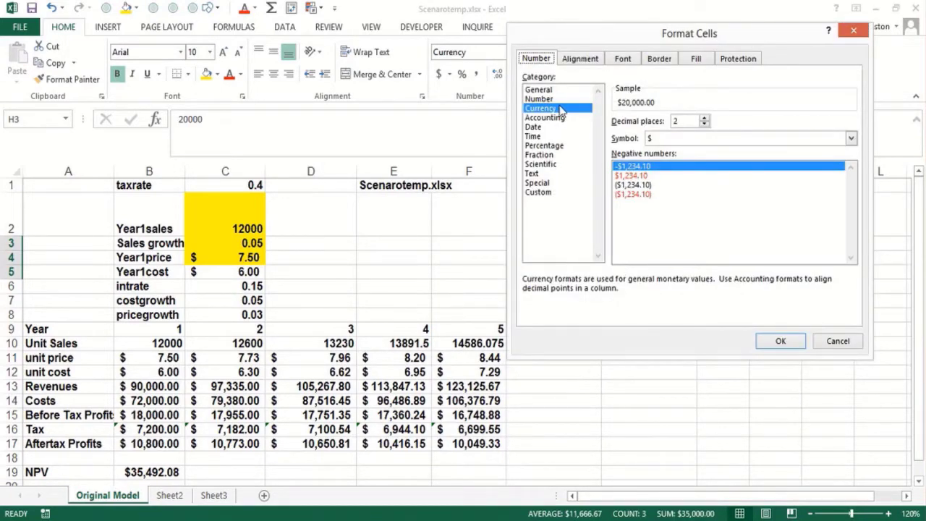
left_click(556, 99)
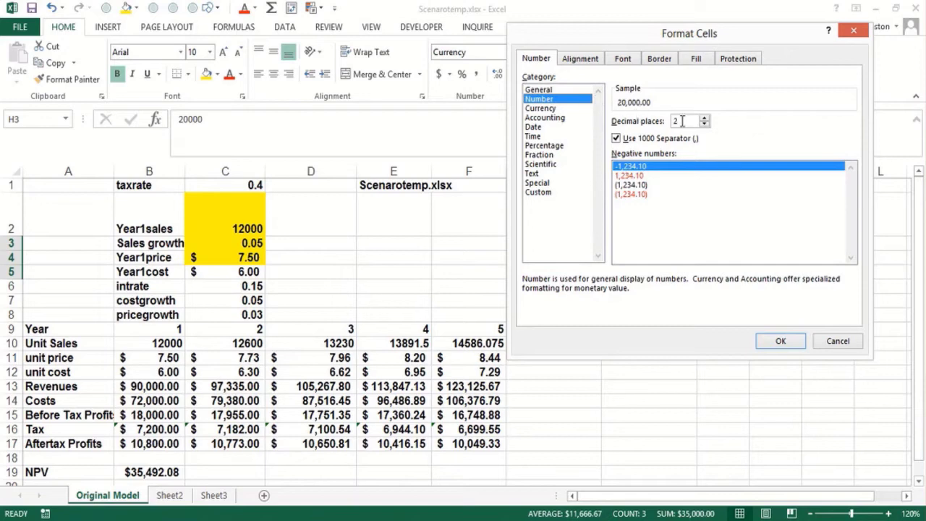
type("0")
left_click(771, 340)
left_click(721, 355)
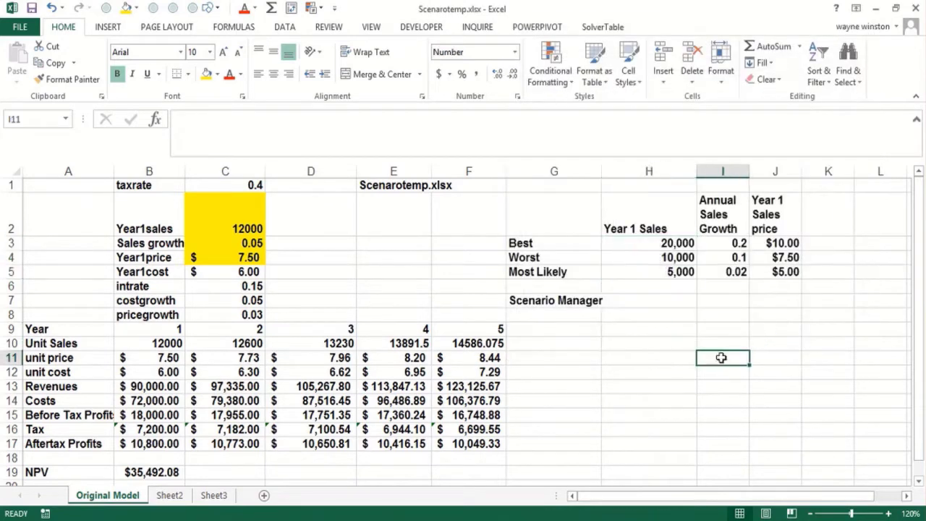
Review the sales, growth and price assumptions in rows 3 and 4 of the scenario table, and the sales figure in row 5.
left_click(661, 246)
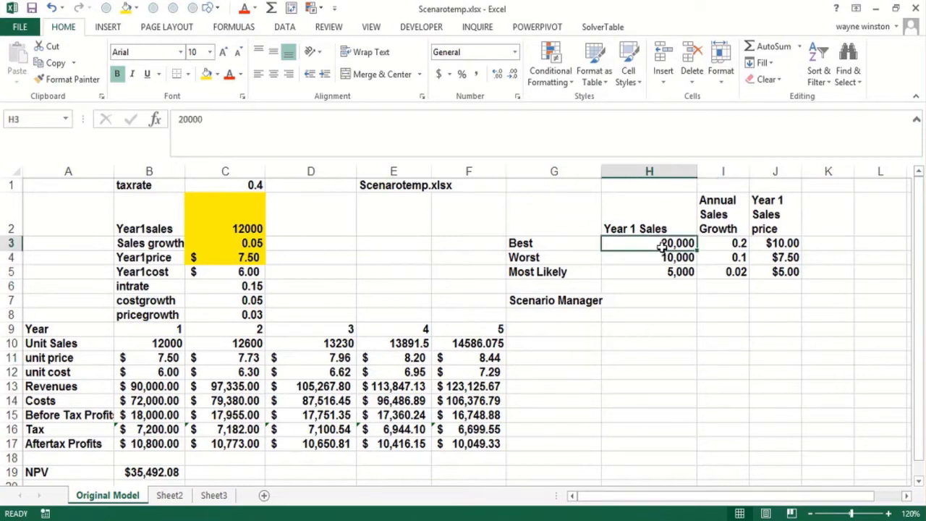
left_click(712, 244)
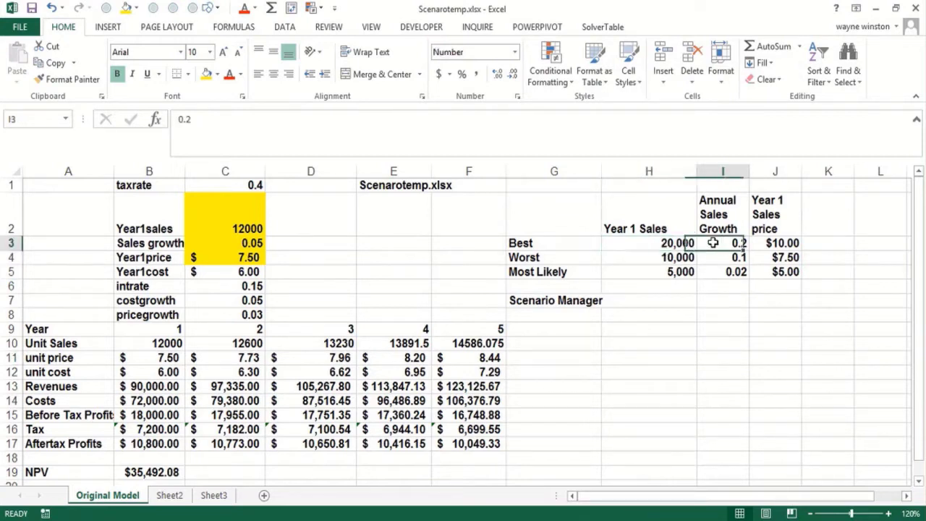
left_click(760, 241)
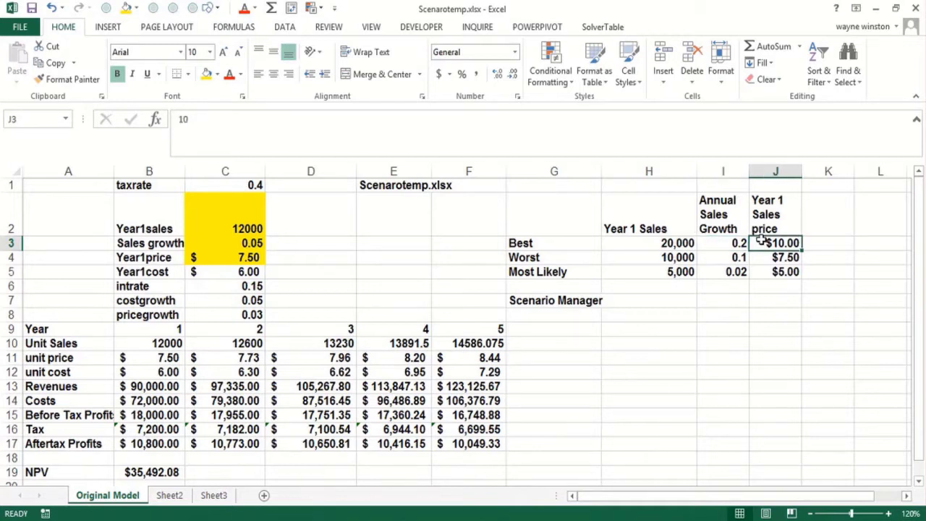
left_click(647, 260)
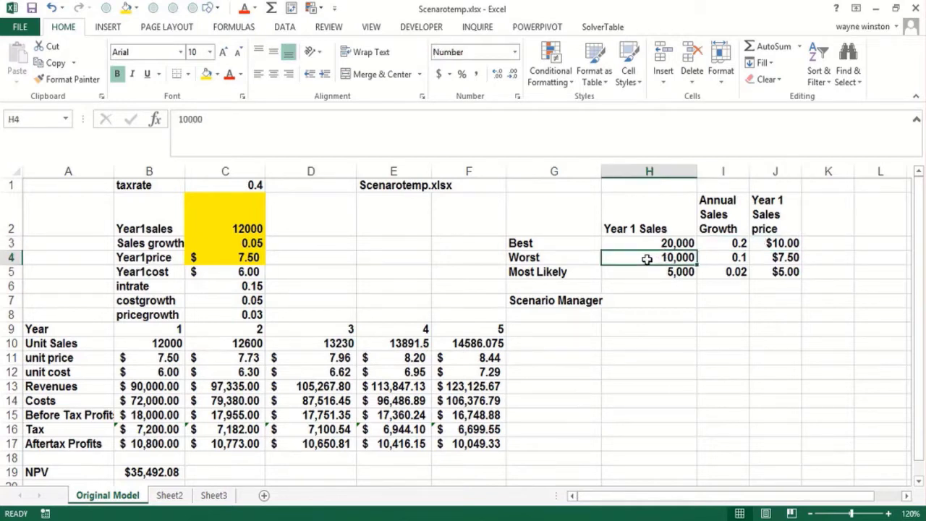
left_click(715, 257)
left_click(773, 256)
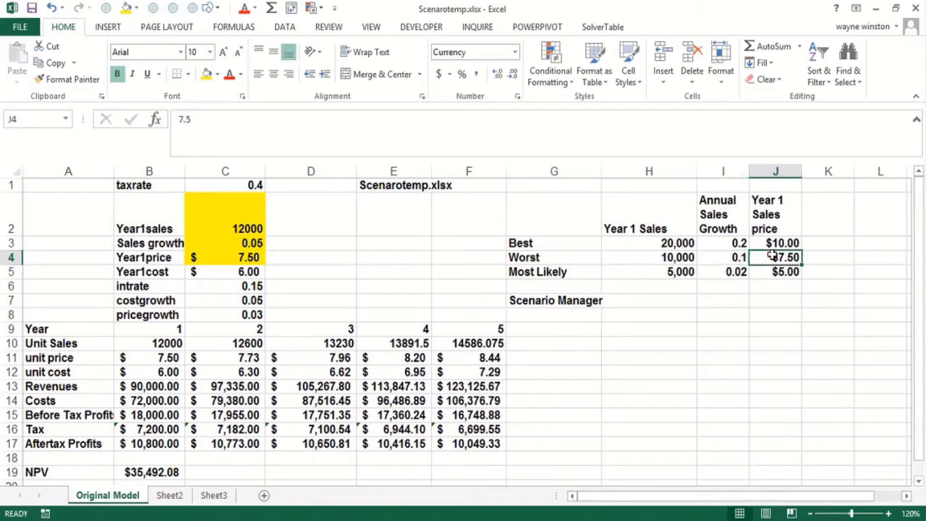
left_click(645, 273)
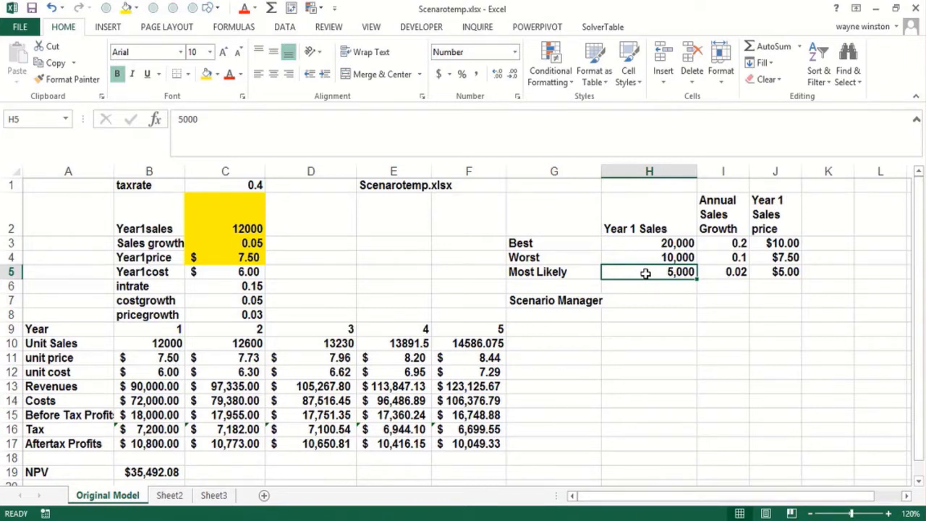
Swap the last two scenario labels so that G5 reads "Worst" and G4 reads "Most Likely".
left_click(579, 271)
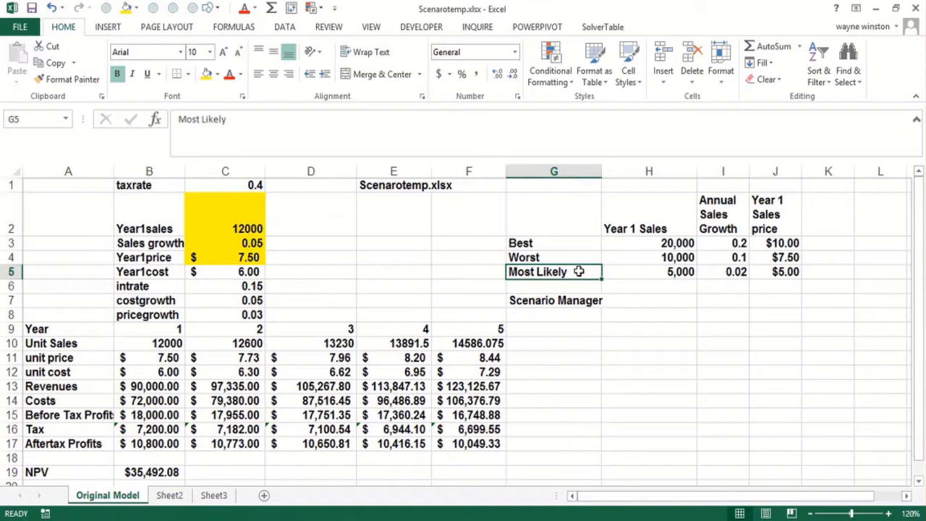
type("Worst")
key("Up")
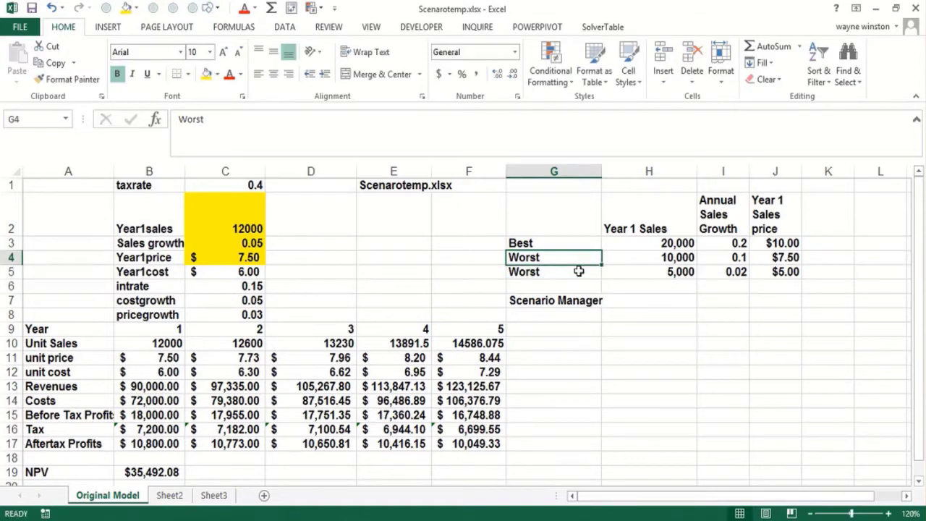
type("Most Likely")
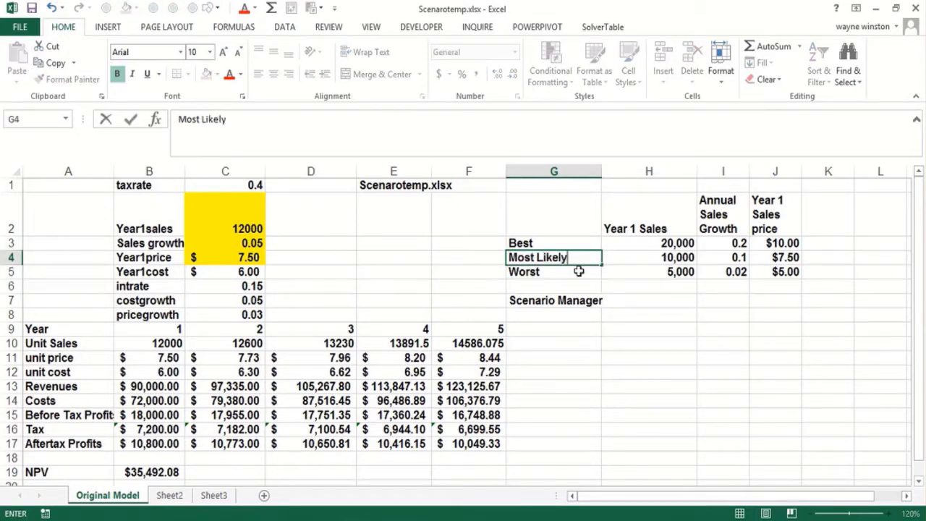
key("Return")
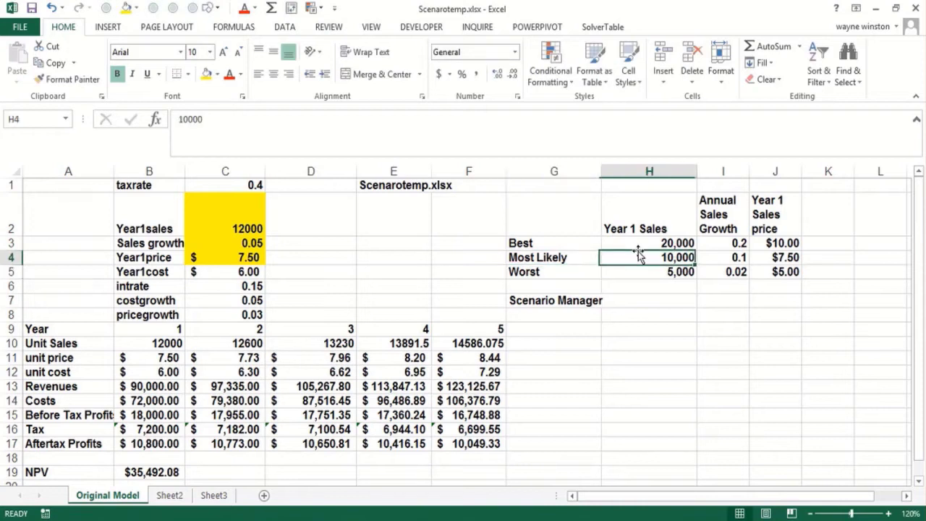
Check the sales, growth and price values in the Most Likely and Worst rows against their new labels.
left_click(634, 257)
left_click(712, 259)
left_click(780, 258)
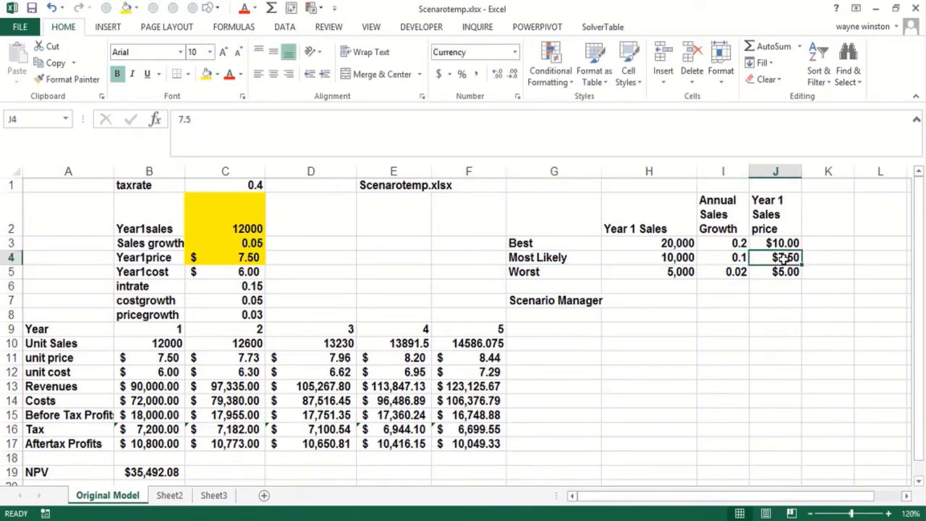
left_click(779, 270)
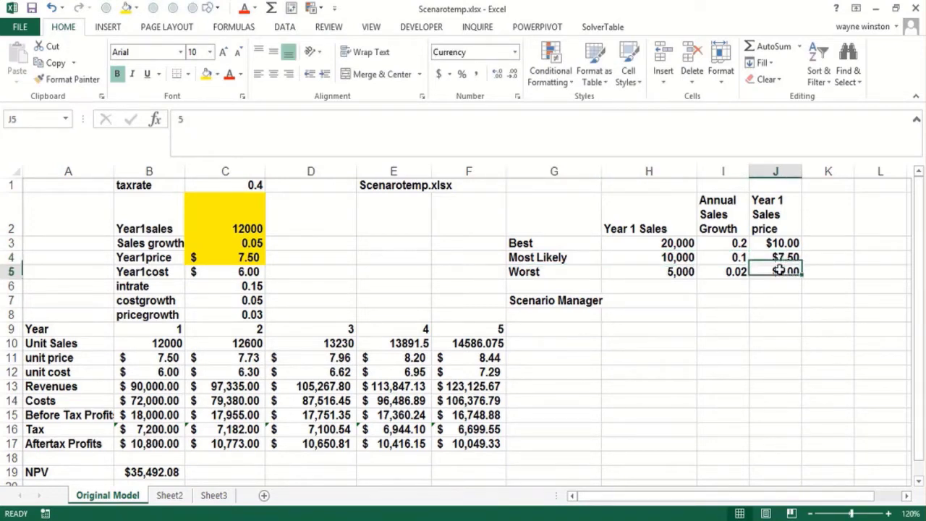
left_click(660, 269)
left_click(716, 271)
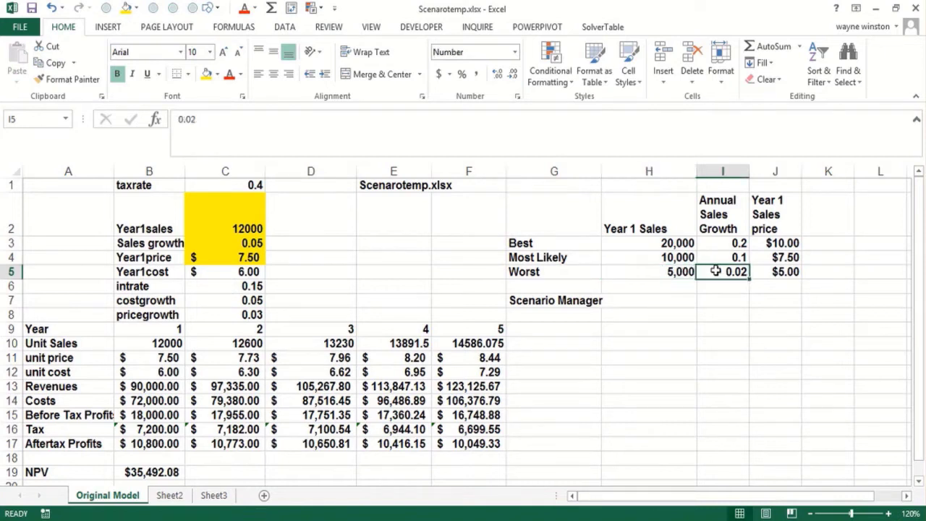
left_click(777, 270)
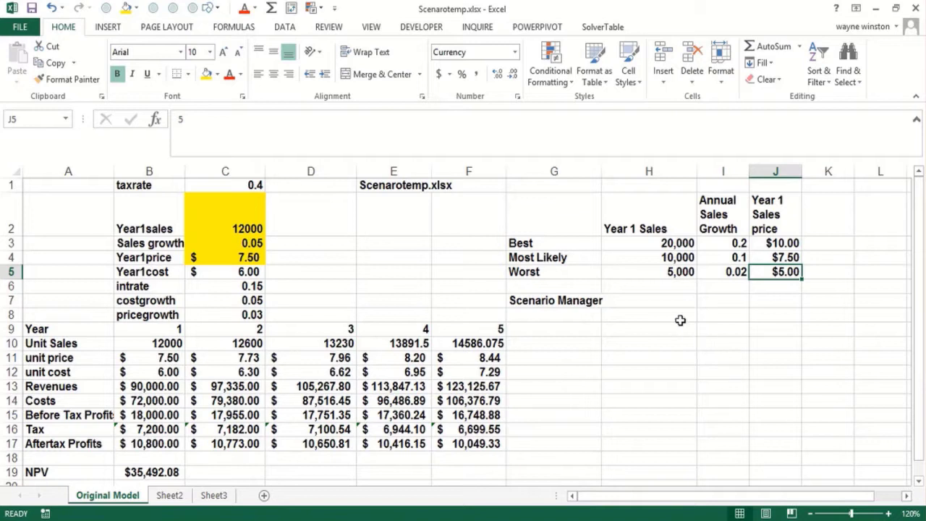
left_click(671, 299)
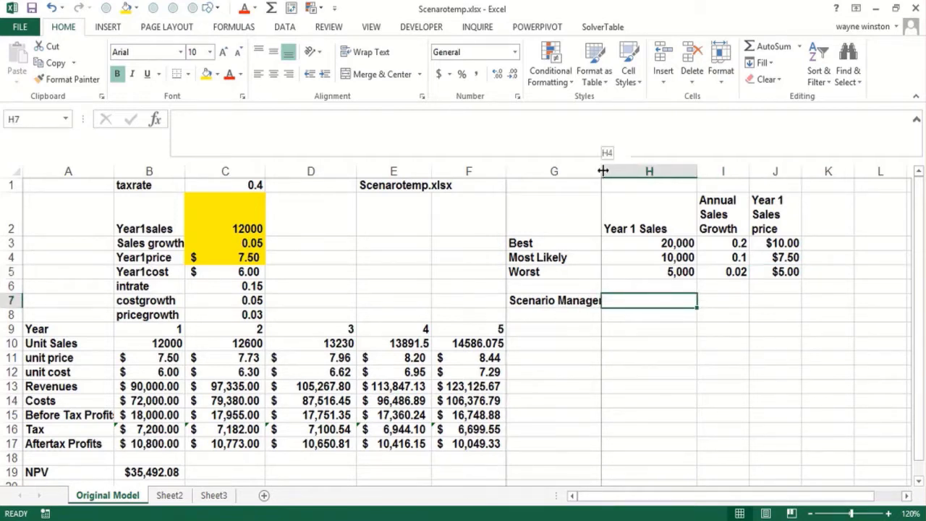
Widen column G to fit the Scenario Manager label, and color the NPV in B19 and the aftertax profits in B17:F17 red.
left_click_drag(601, 171, 615, 171)
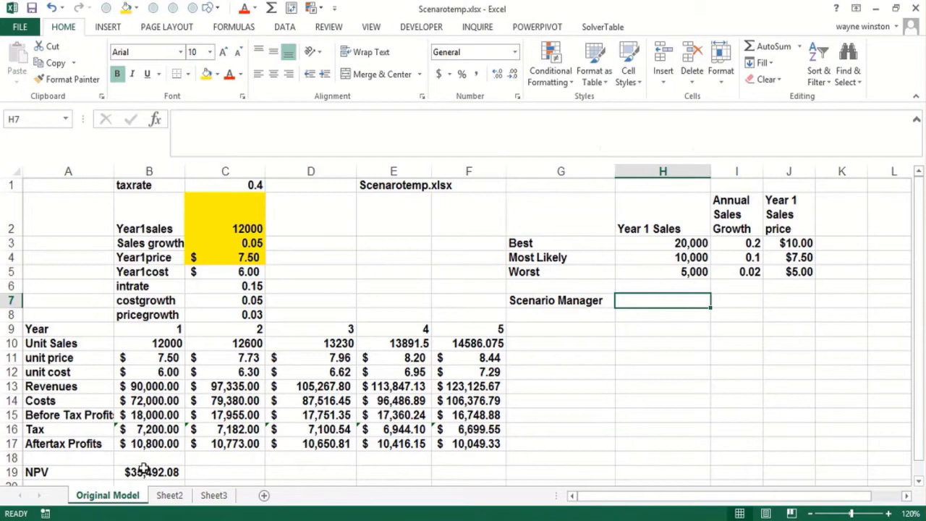
left_click(145, 471)
left_click(244, 11)
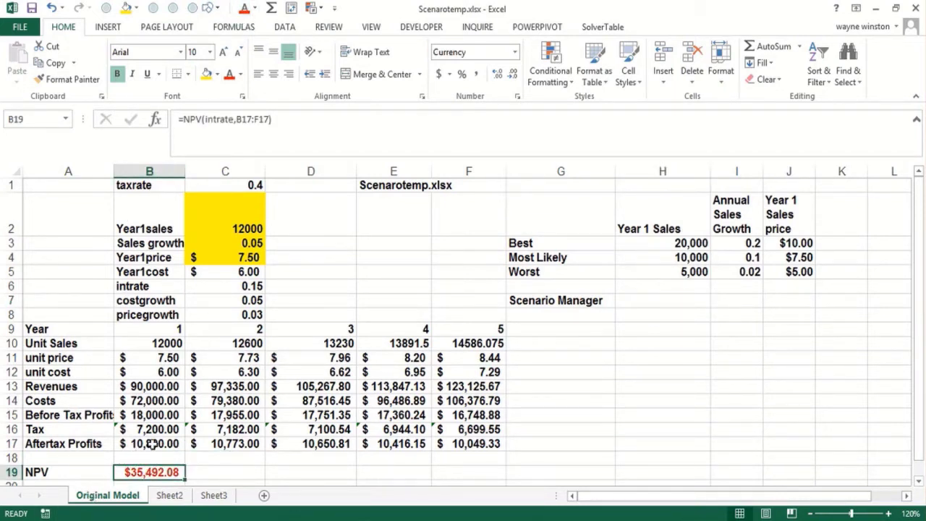
left_click_drag(151, 447, 439, 449)
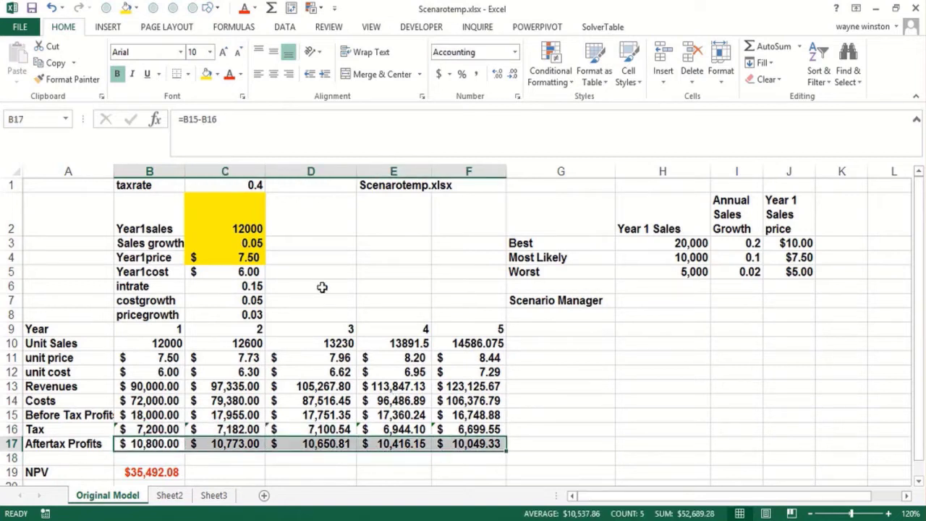
left_click(246, 13)
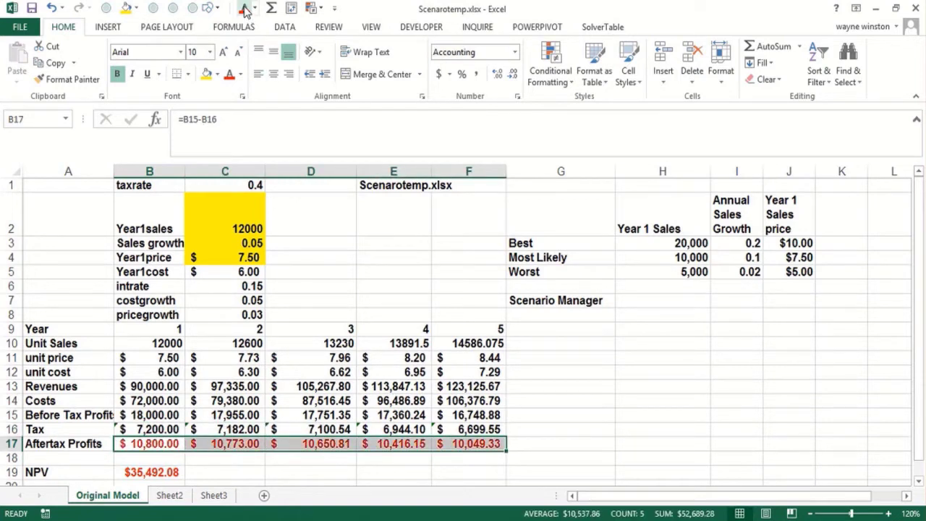
left_click(718, 369)
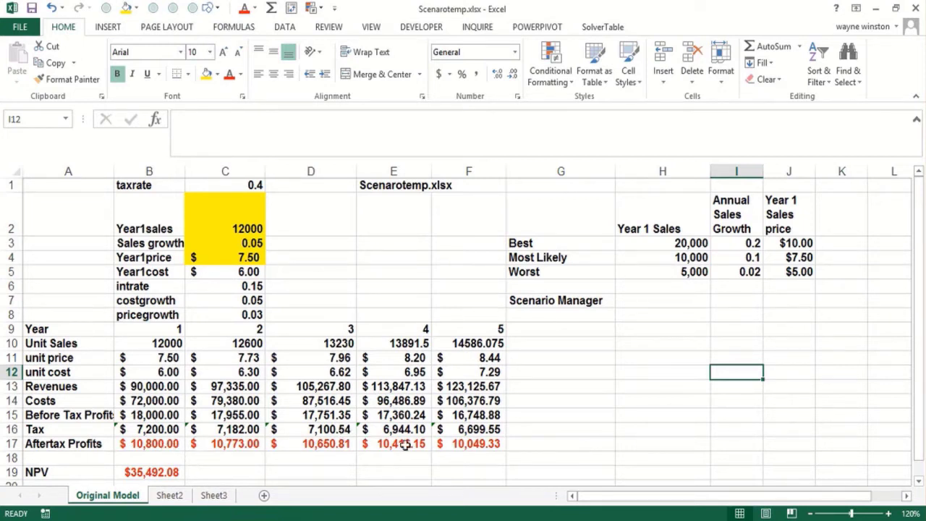
left_click(583, 318)
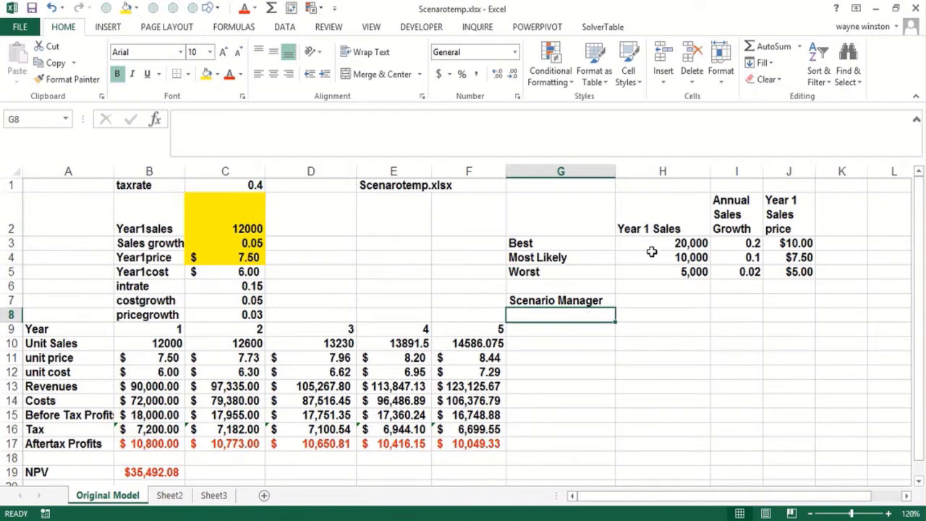
left_click_drag(669, 243, 775, 270)
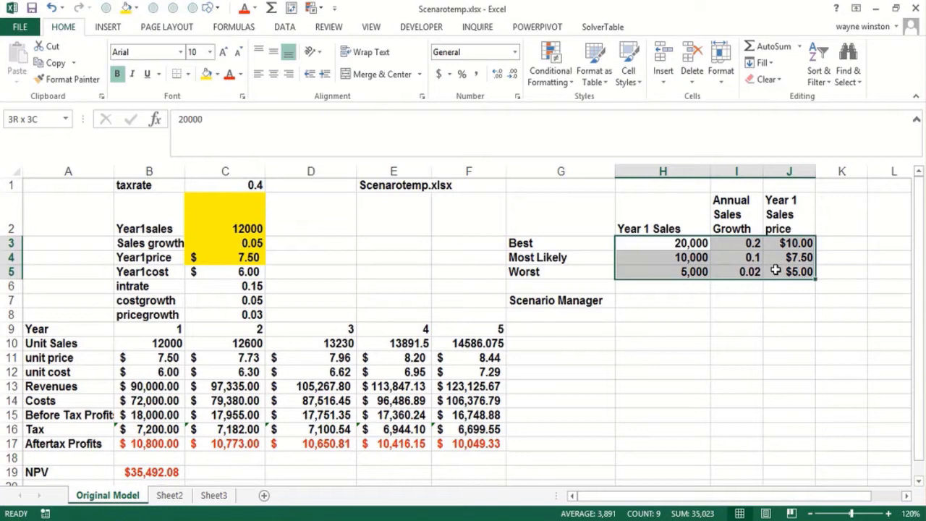
left_click(699, 297)
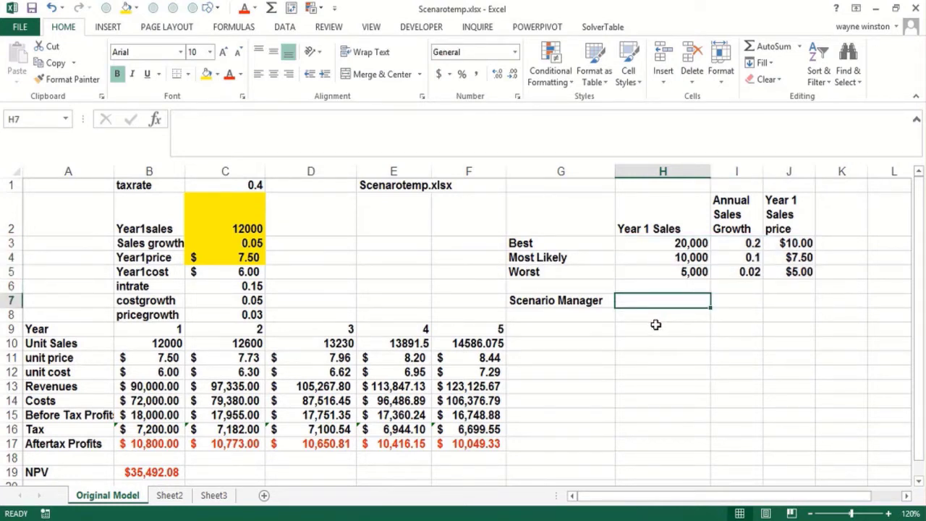
left_click(600, 333)
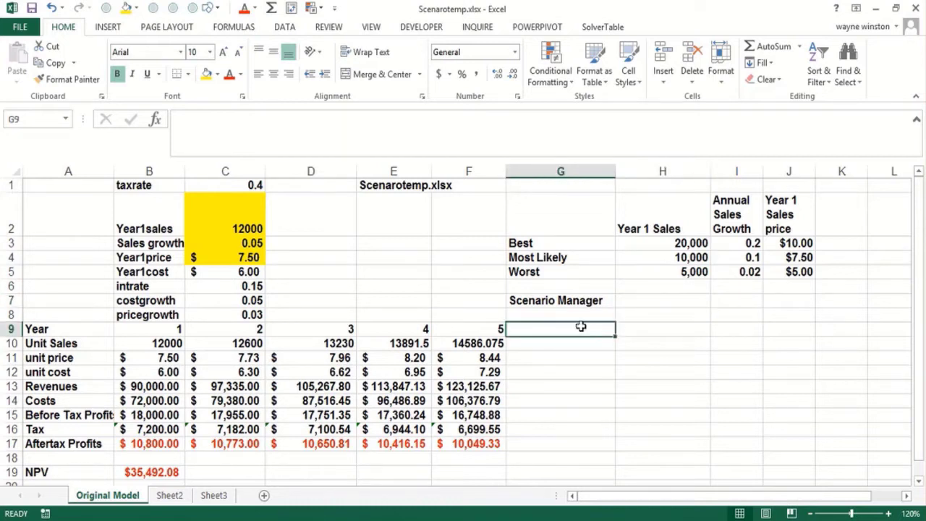
left_click(628, 325)
left_click(640, 311)
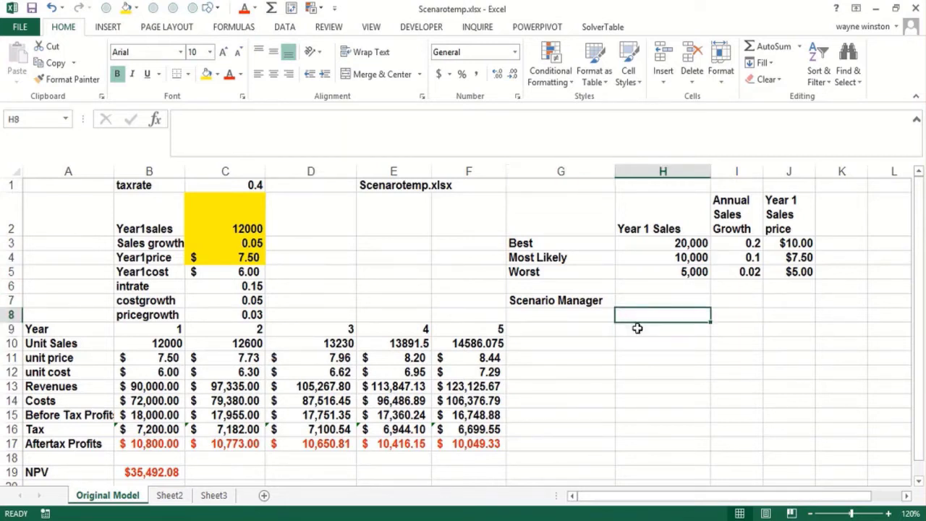
left_click(587, 330)
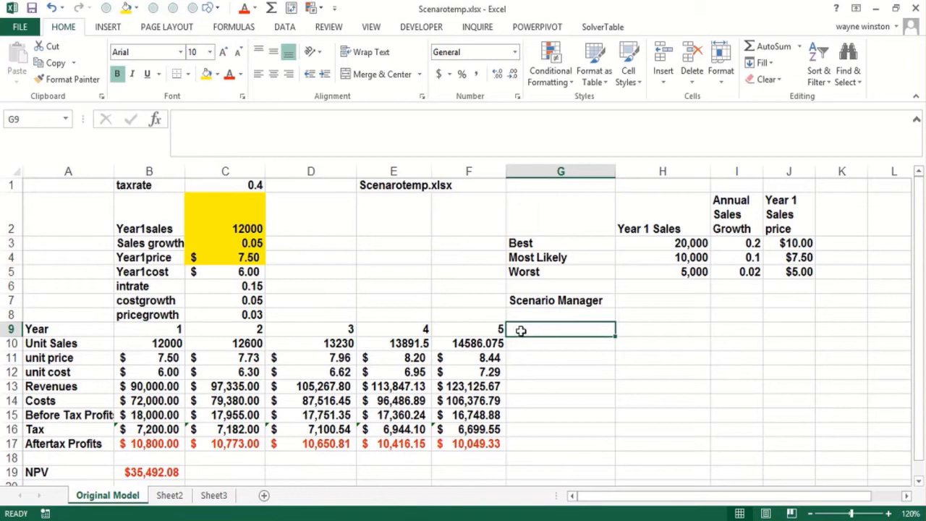
Add a scenario named "Best" in Scenario Manager with C2:C4 as its changing cells.
left_click(286, 29)
left_click(630, 78)
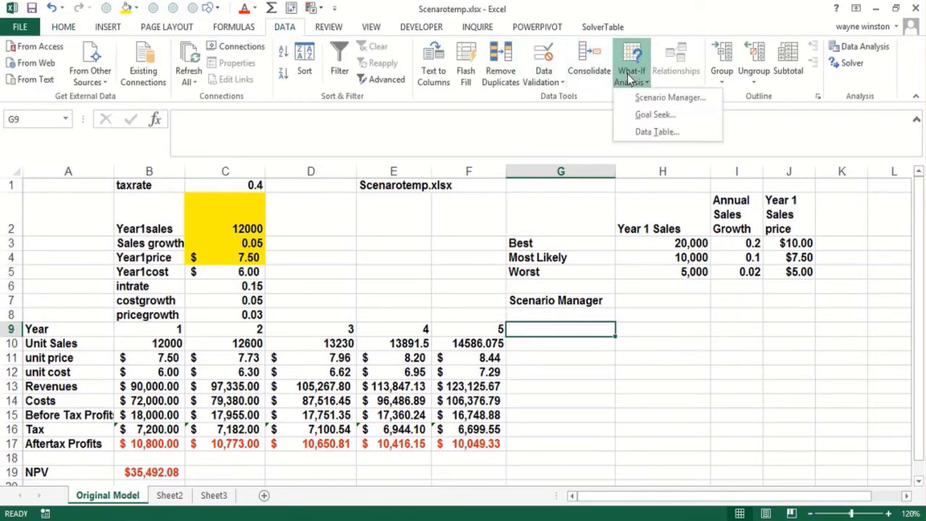
left_click(645, 99)
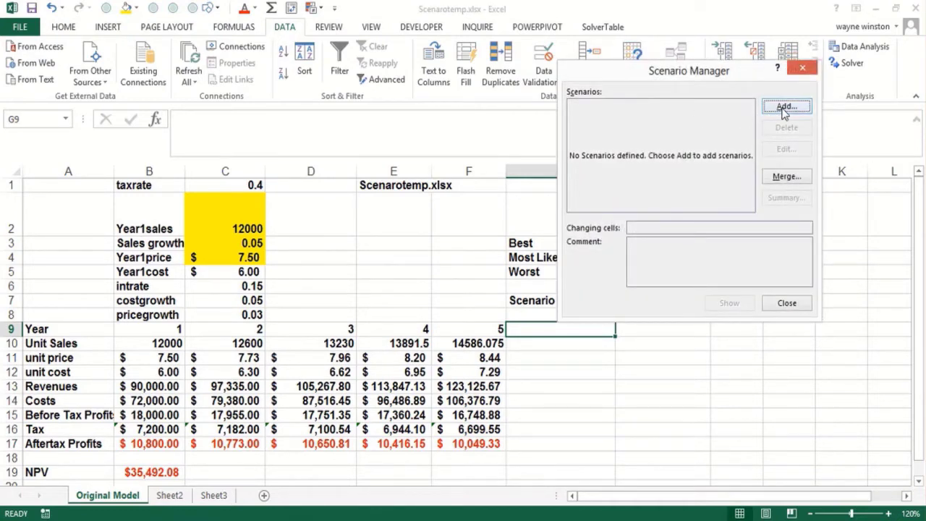
left_click(786, 107)
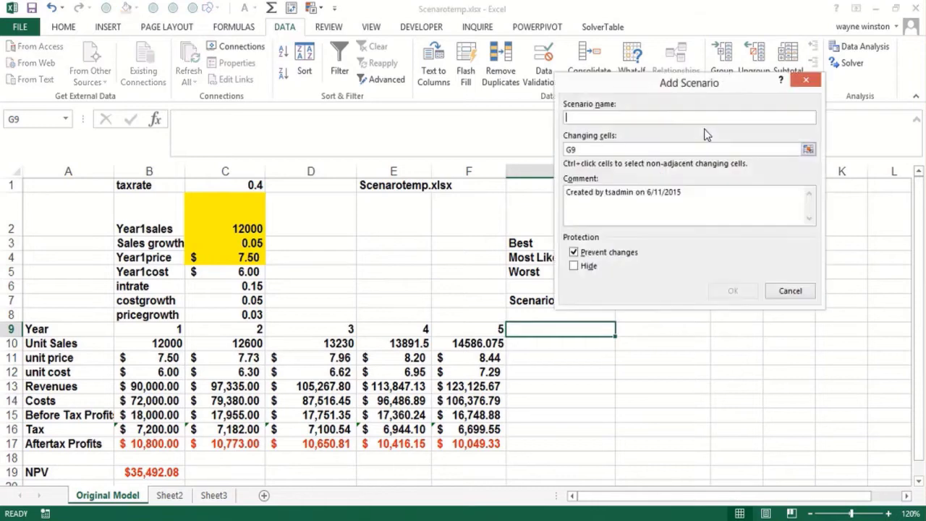
left_click_drag(620, 94, 669, 326)
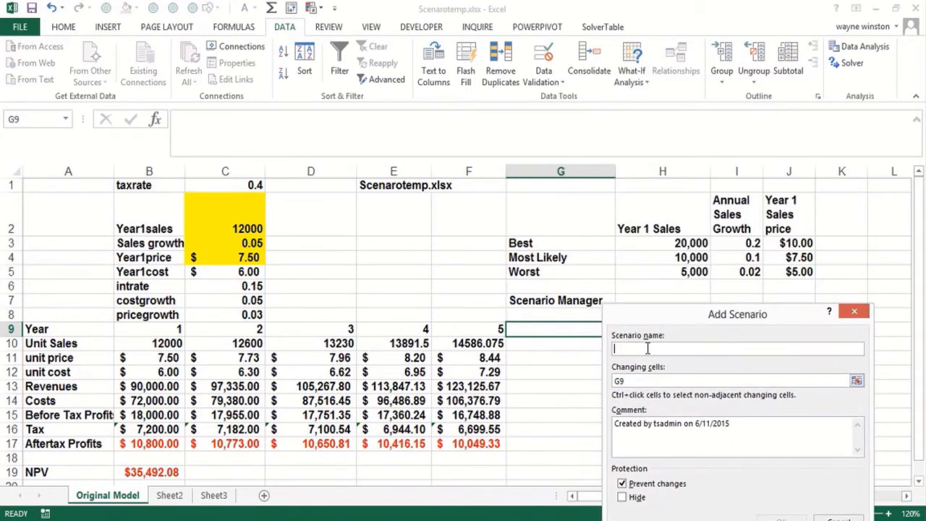
type("Best")
left_click_drag(630, 382, 609, 384)
left_click_drag(224, 224, 222, 259)
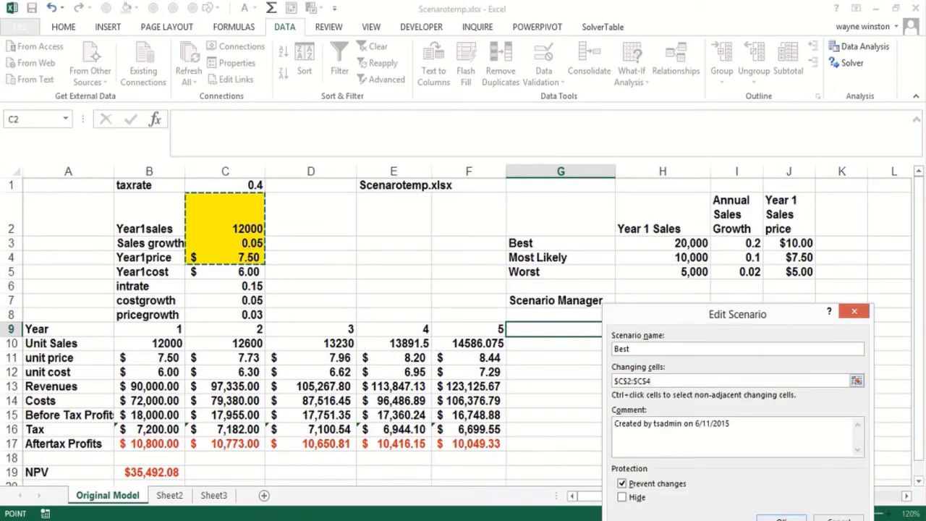
left_click(765, 518)
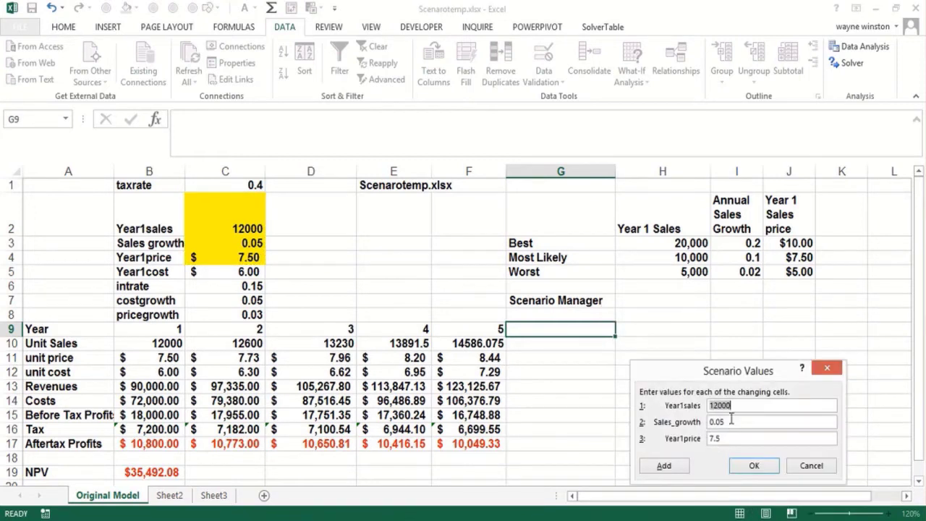
Set the Best scenario's values to Year1sales 20000, Sales_growth .20 and Year1price 10, and continue to adding another scenario.
left_click_drag(737, 406, 638, 412)
left_click_drag(742, 407, 658, 391)
type("200")
left_click_drag(736, 424, 698, 422)
type(".20")
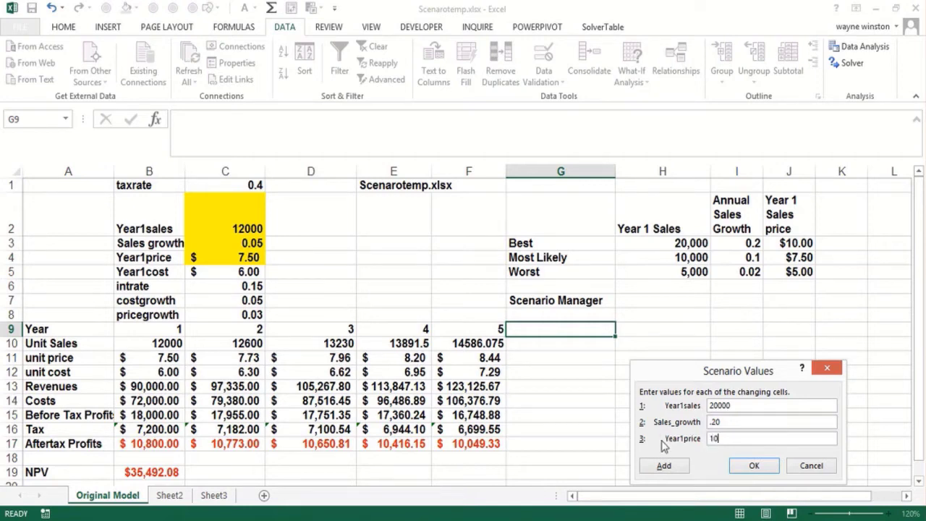
type("10")
left_click(664, 465)
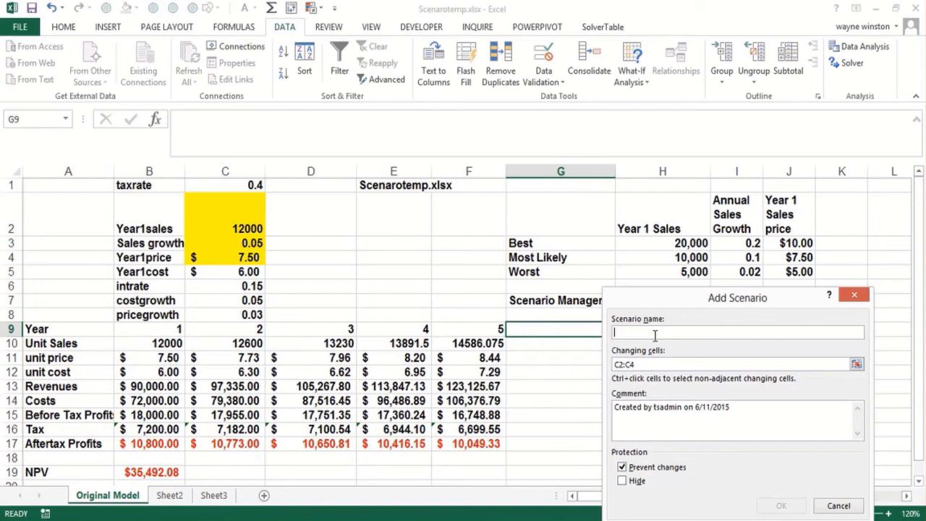
Create the "Most Likely" scenario with Year1sales 10000 and the sales growth and price listed in row 4 of the scenario table.
type("Most")
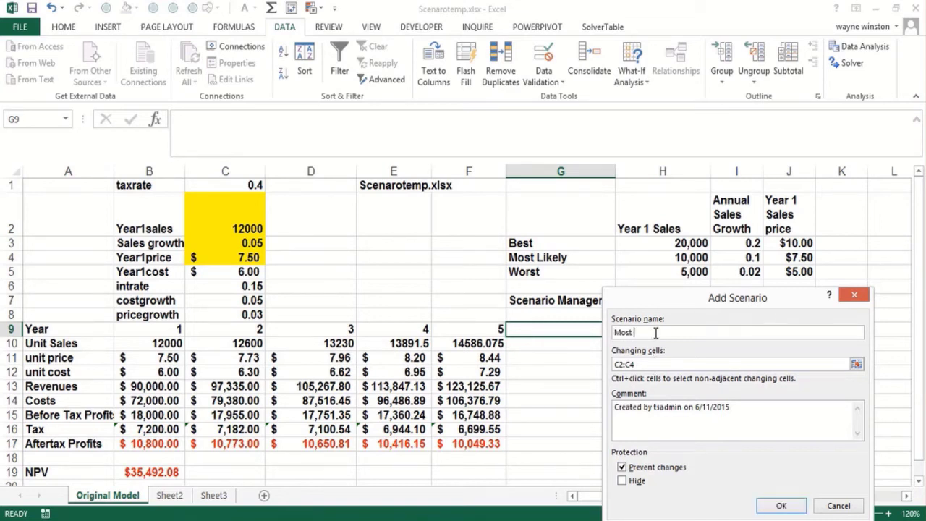
type(" Likely")
left_click(767, 508)
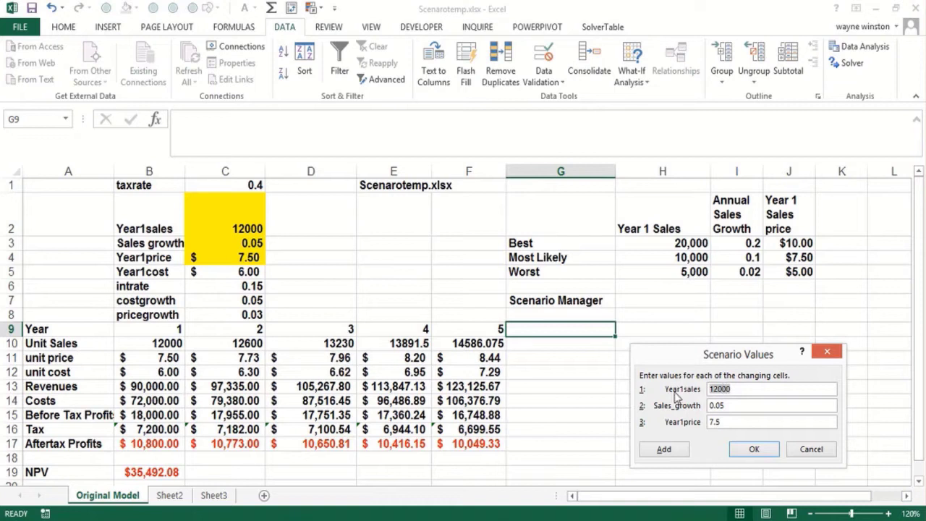
type("100")
left_click_drag(740, 410, 703, 406)
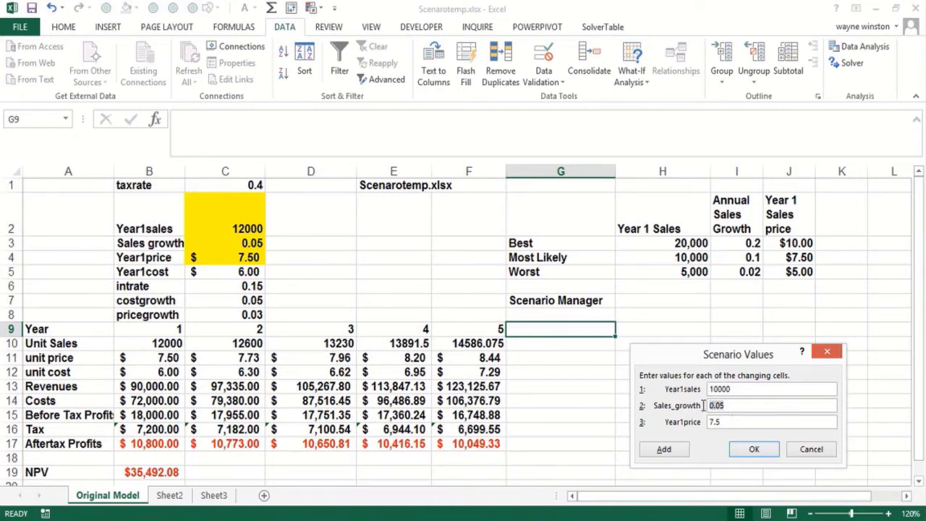
key("BackSpace")
left_click_drag(728, 423, 699, 421)
left_click(752, 449)
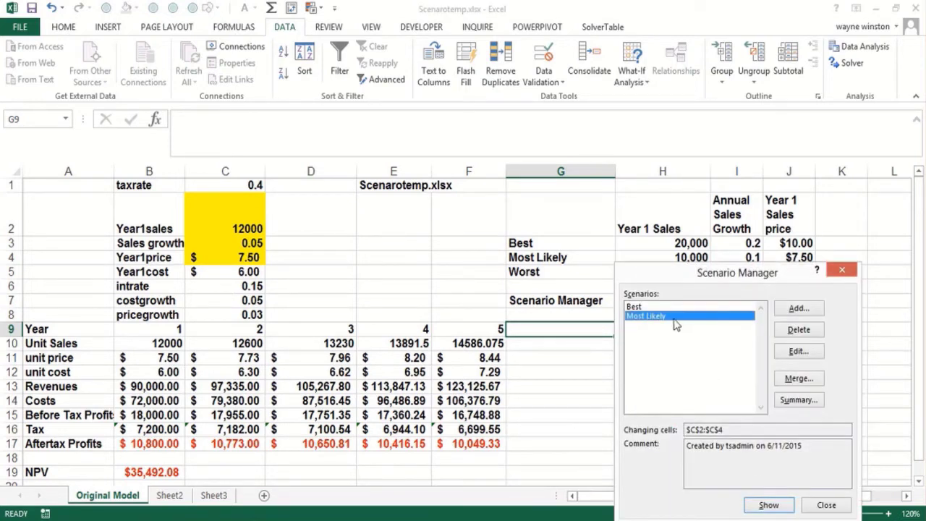
Check the sales, growth and price values stored in the Best scenario.
left_click(672, 307)
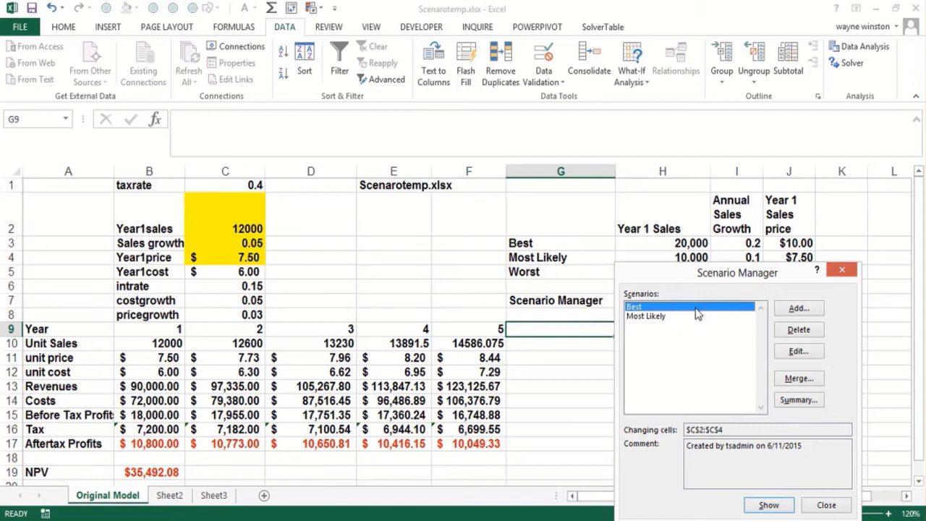
left_click(782, 351)
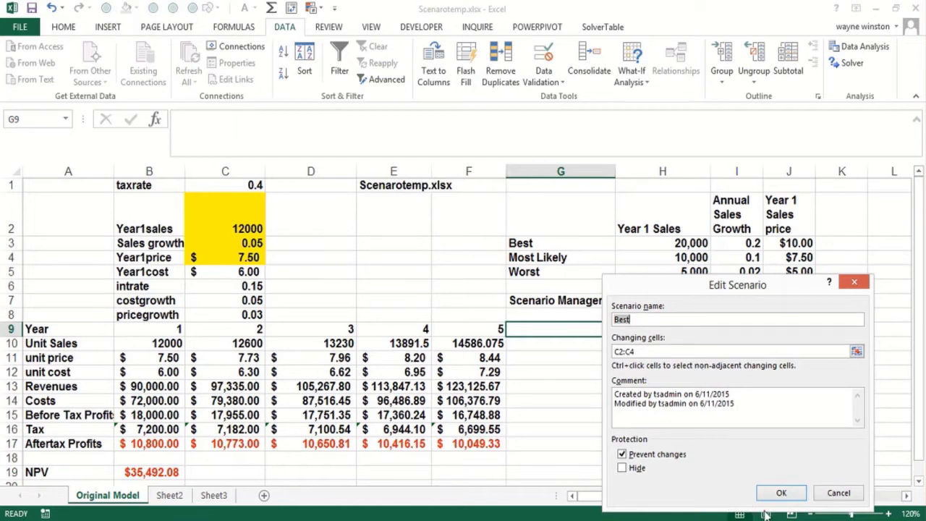
left_click(780, 493)
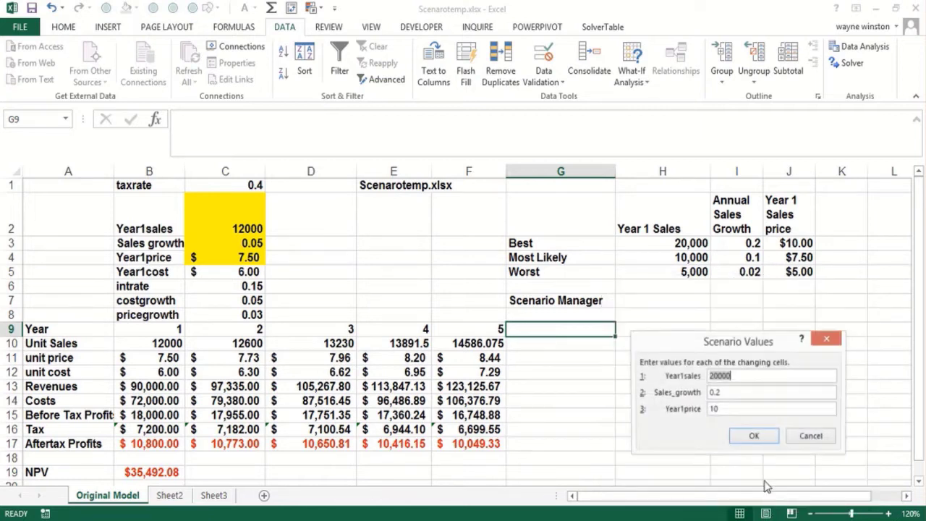
left_click(744, 375)
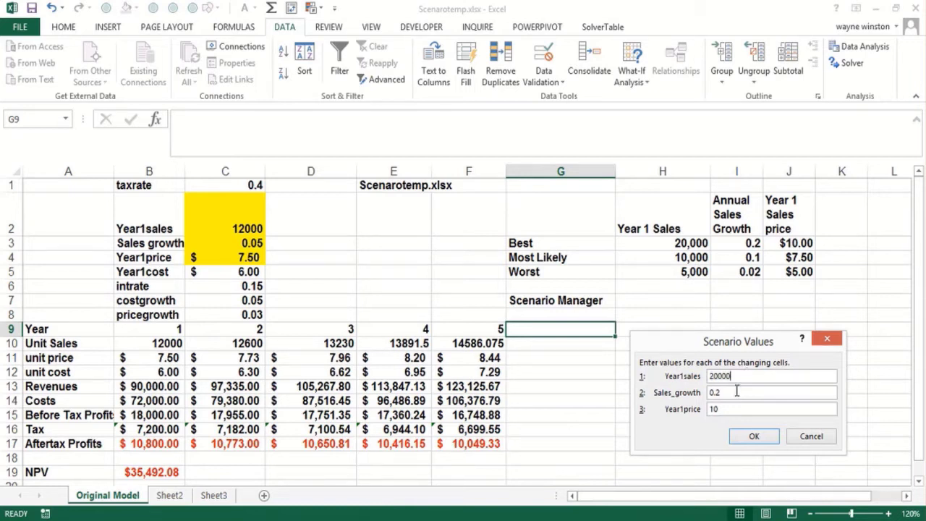
left_click(754, 436)
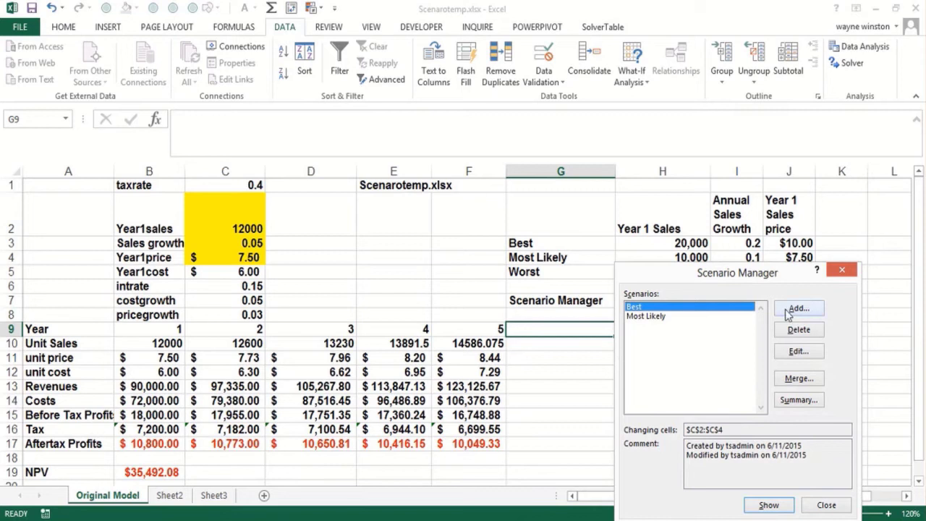
Add a scenario named "Worst" with Year1sales 5000, Sales_growth .02 and Year1price 5.
left_click(790, 310)
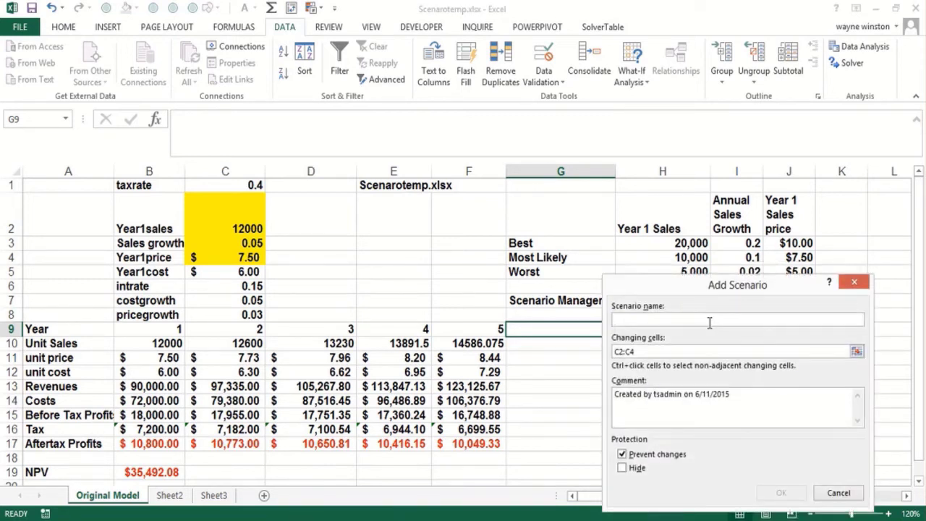
type("Worst")
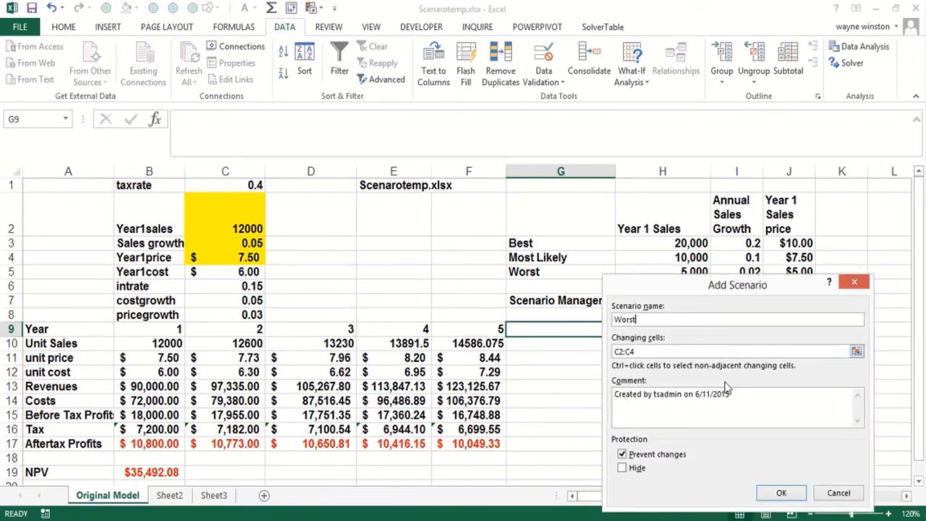
left_click(772, 495)
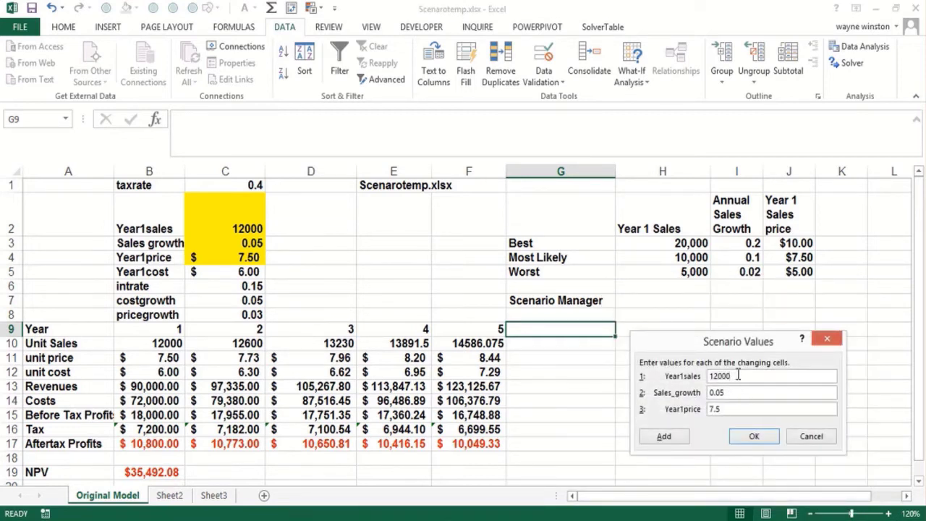
type("5")
left_click_drag(737, 393, 697, 393)
type(".02")
left_click_drag(722, 409, 702, 408)
type("5")
left_click(754, 437)
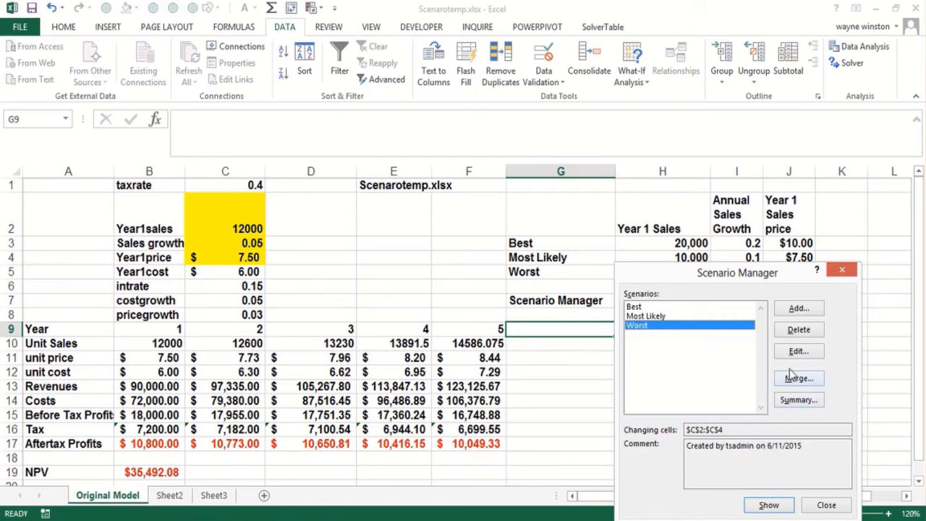
Generate a Scenario summary report with the NPV cell B19 and the aftertax profits B17:F17 as result cells.
left_click(800, 400)
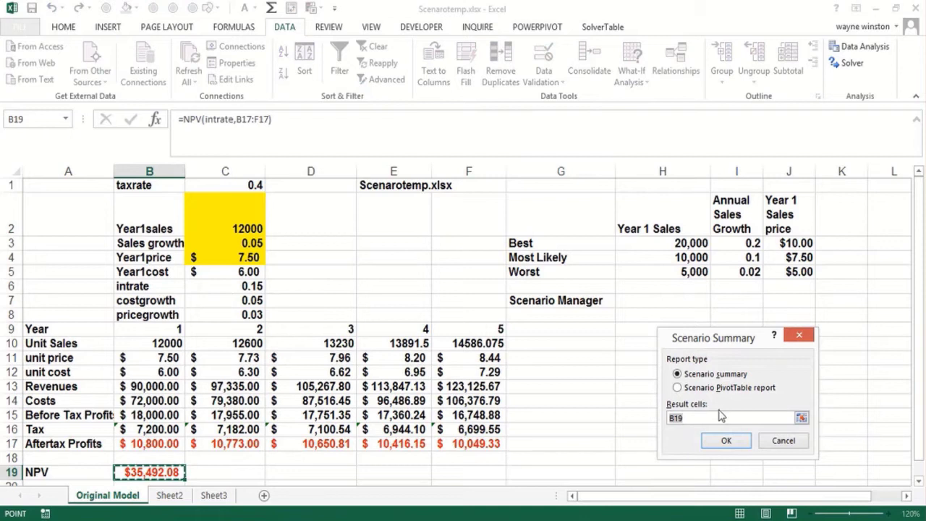
left_click_drag(698, 416, 294, 466)
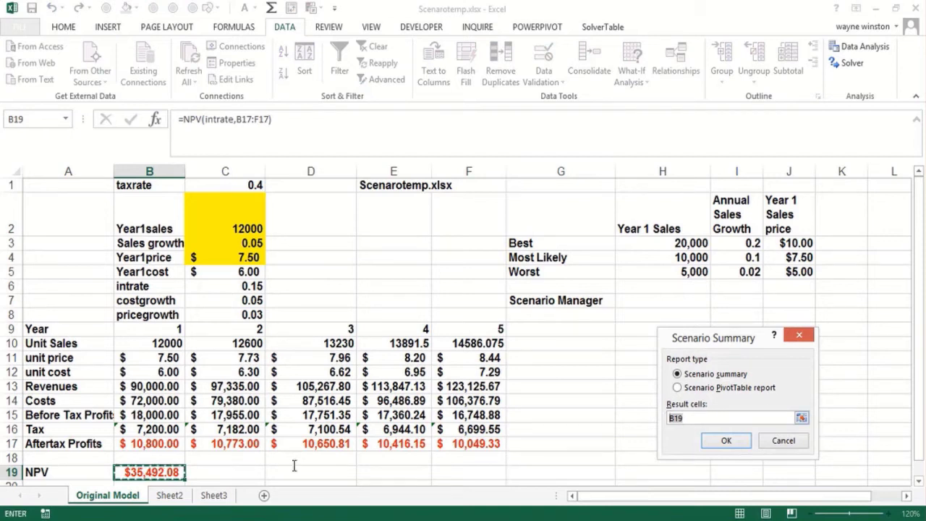
left_click(158, 472)
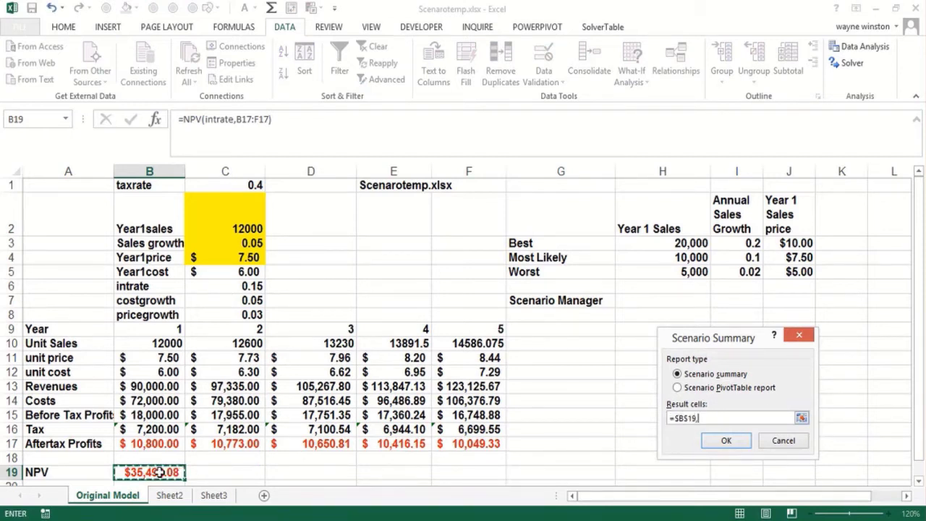
type(",")
left_click_drag(180, 444, 449, 445)
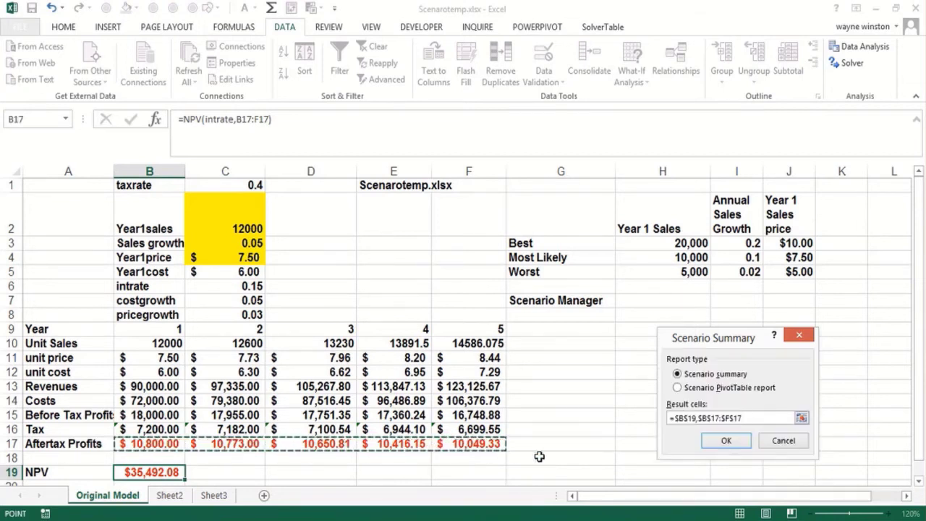
left_click(724, 441)
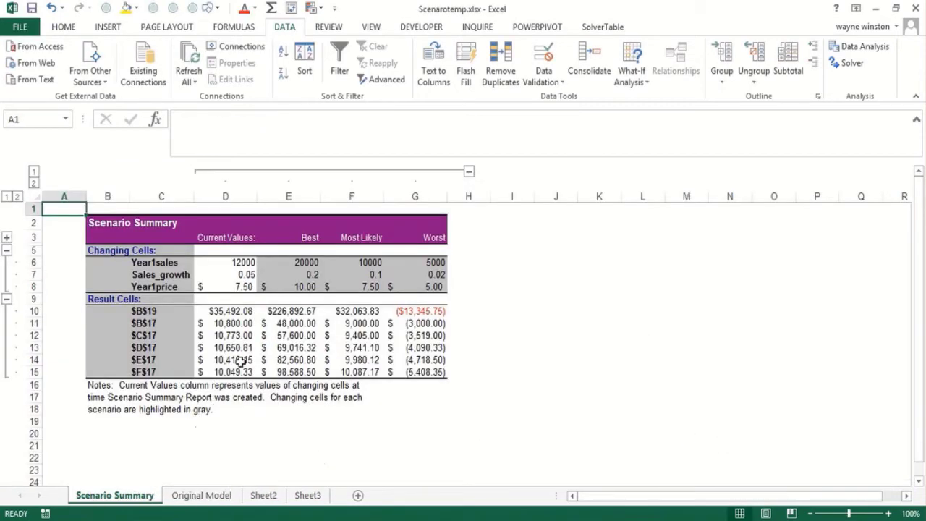
Examine the Scenario Summary sheet, comparing the changing cells and the NPV across the current values, Best, Most Likely and Worst scenarios.
left_click(506, 308)
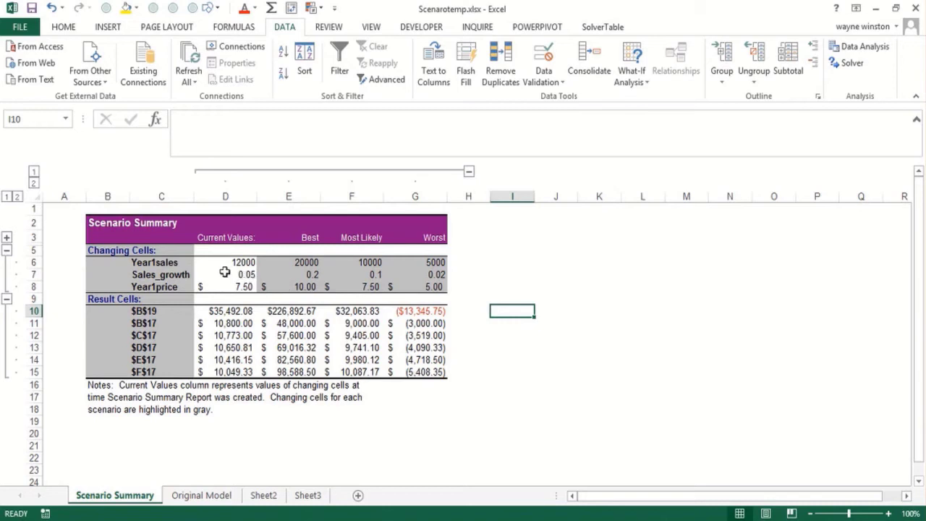
left_click(202, 264)
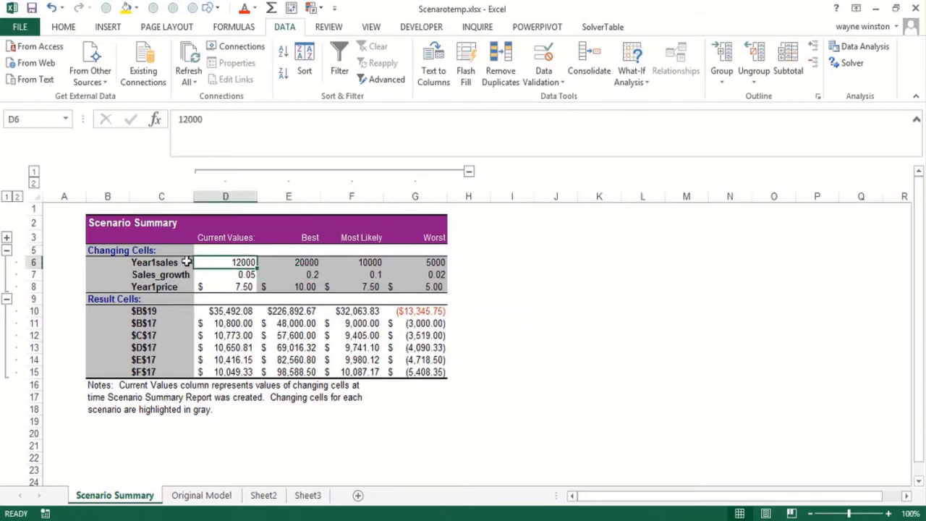
left_click(186, 262)
left_click(234, 249)
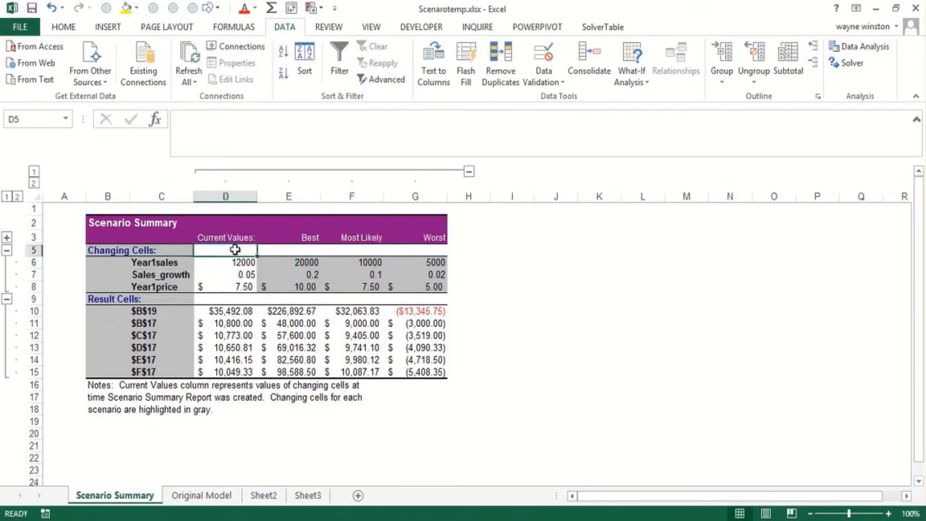
left_click(280, 261)
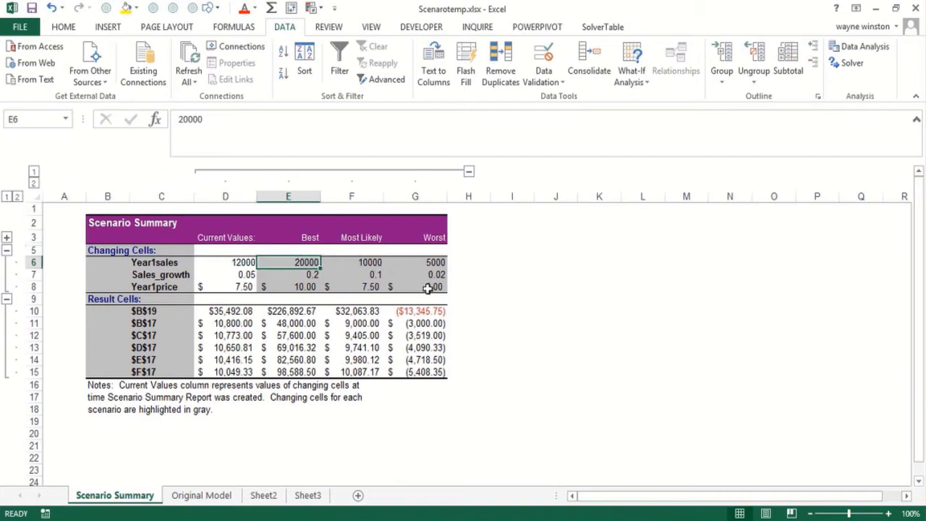
left_click(296, 312)
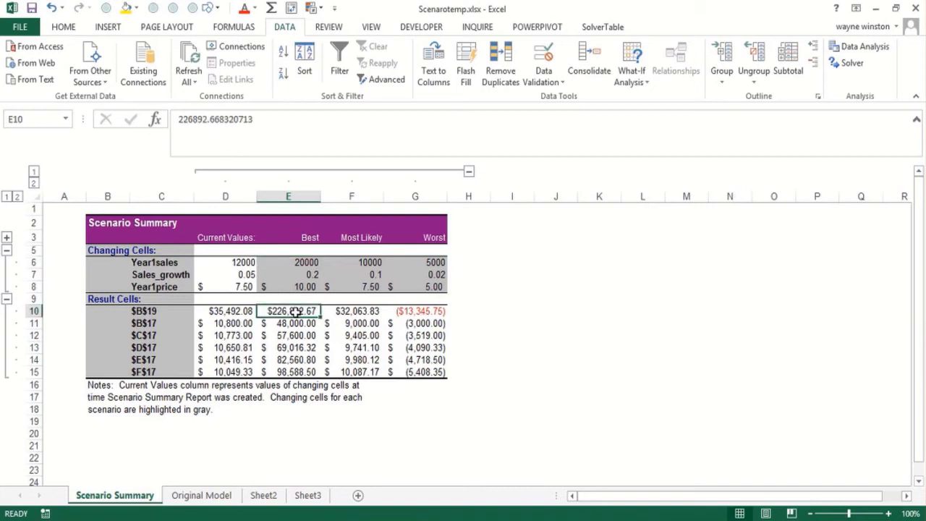
left_click(406, 312)
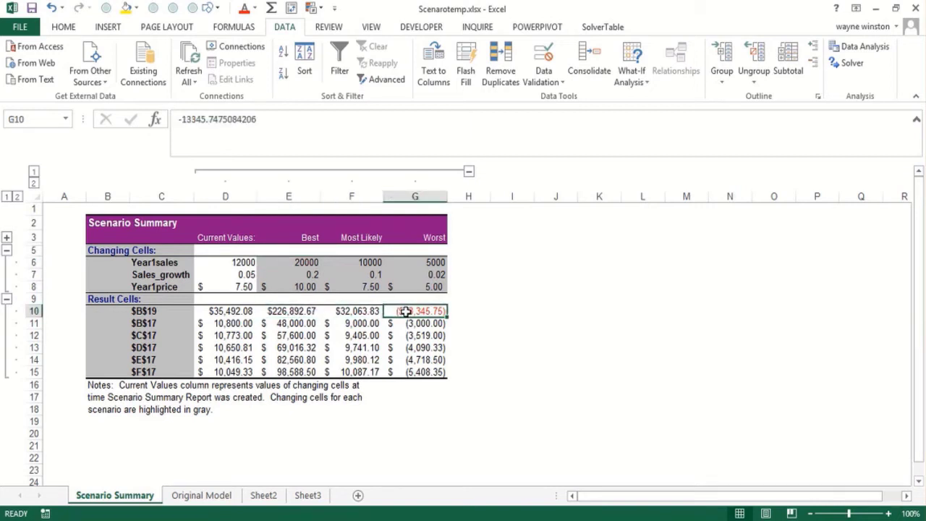
left_click(365, 312)
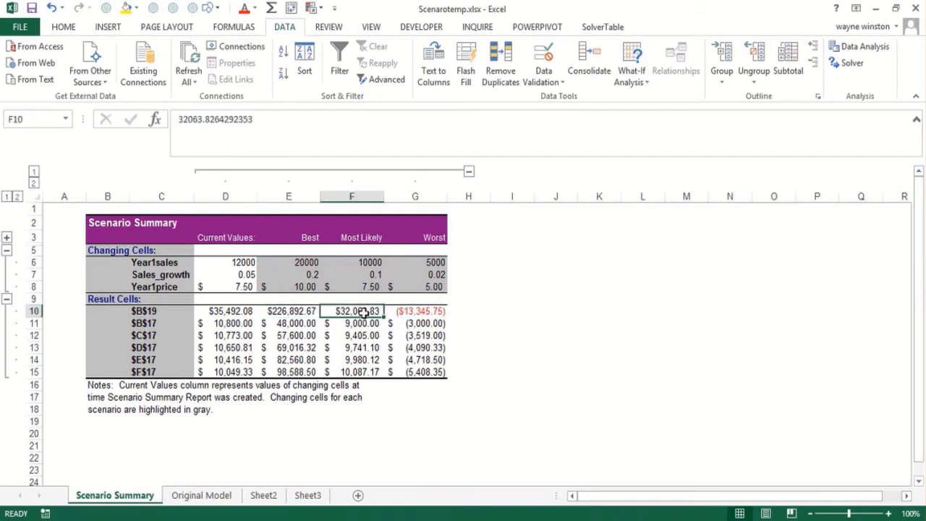
left_click(304, 313)
left_click(347, 411)
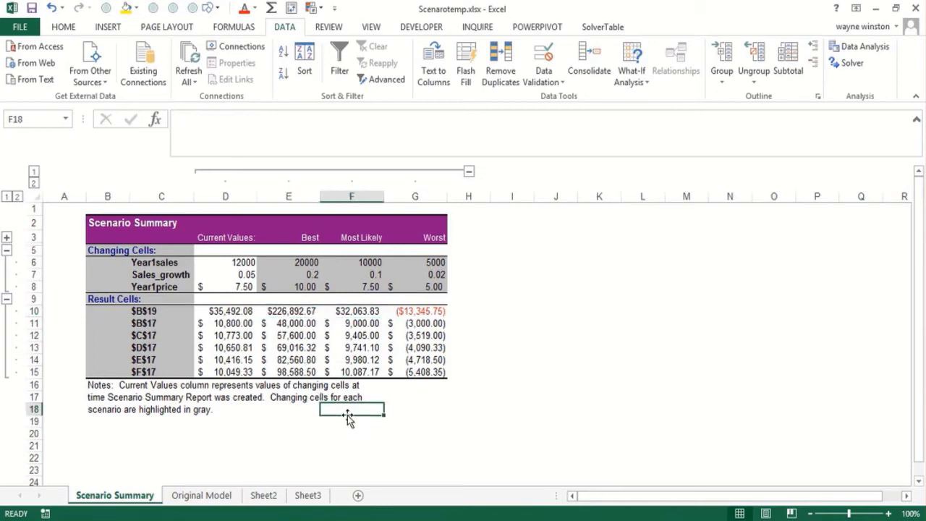
Return to the Original Model sheet and show the Best scenario in the model through Scenario Manager.
left_click(216, 496)
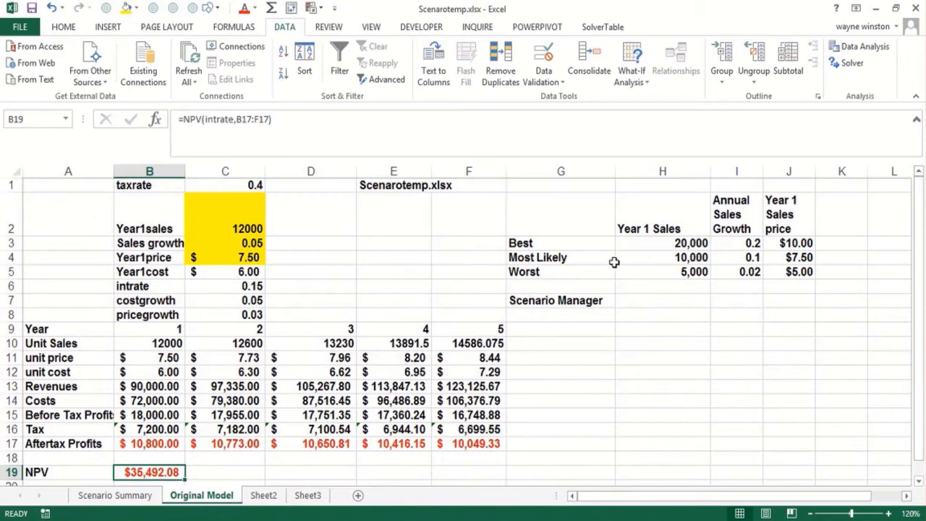
left_click(634, 258)
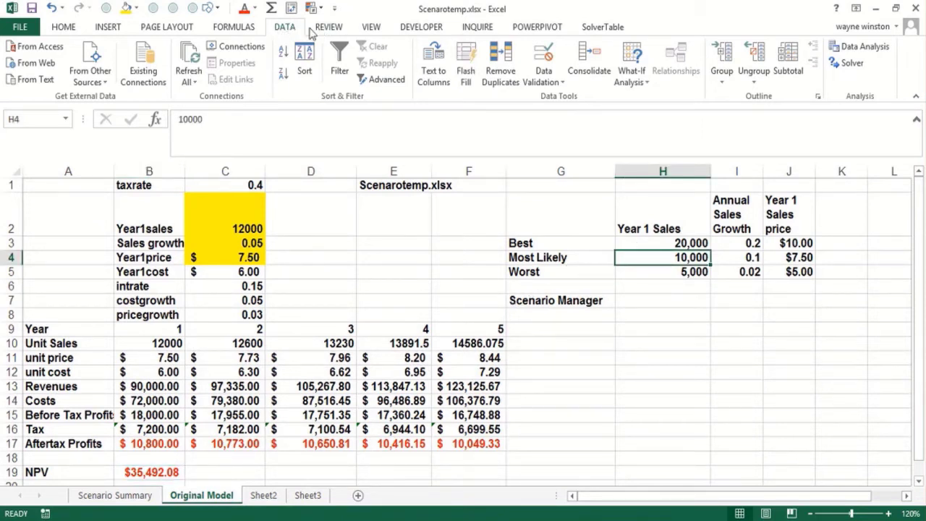
left_click(630, 66)
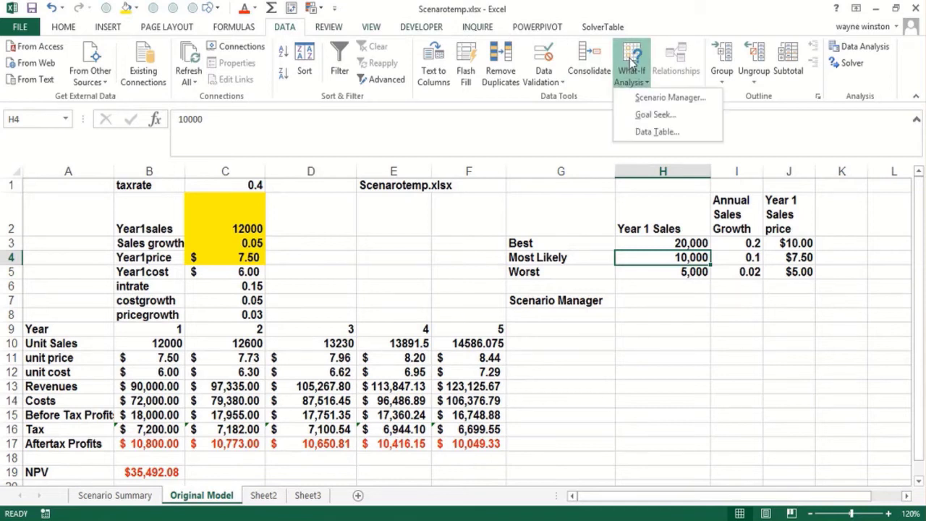
left_click(651, 102)
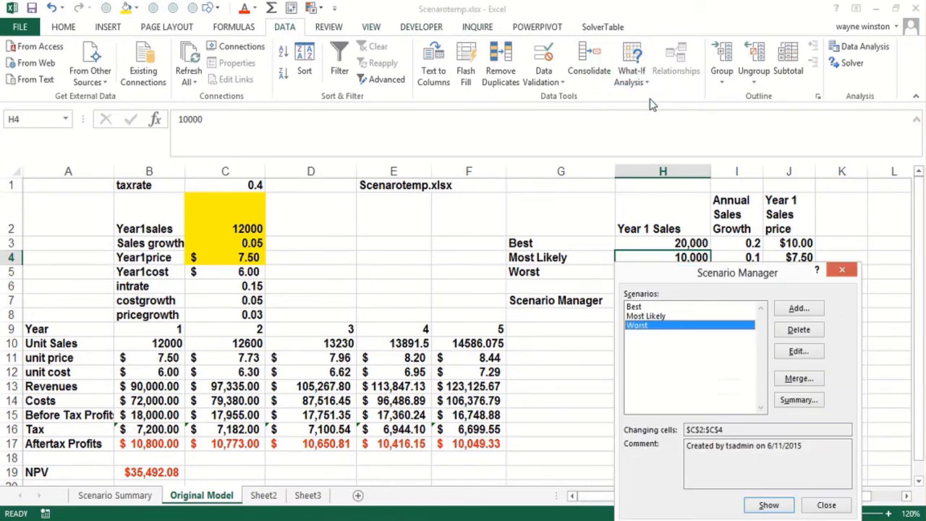
left_click(639, 307)
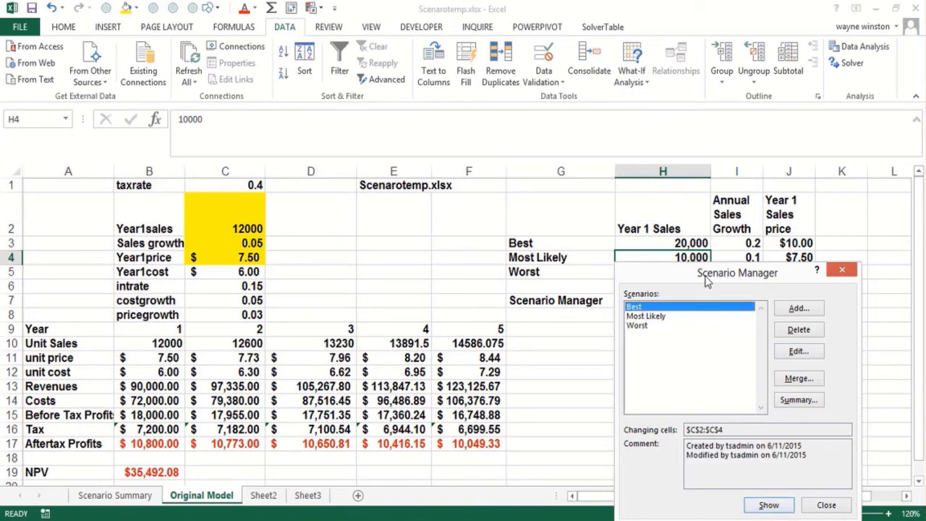
left_click(769, 506)
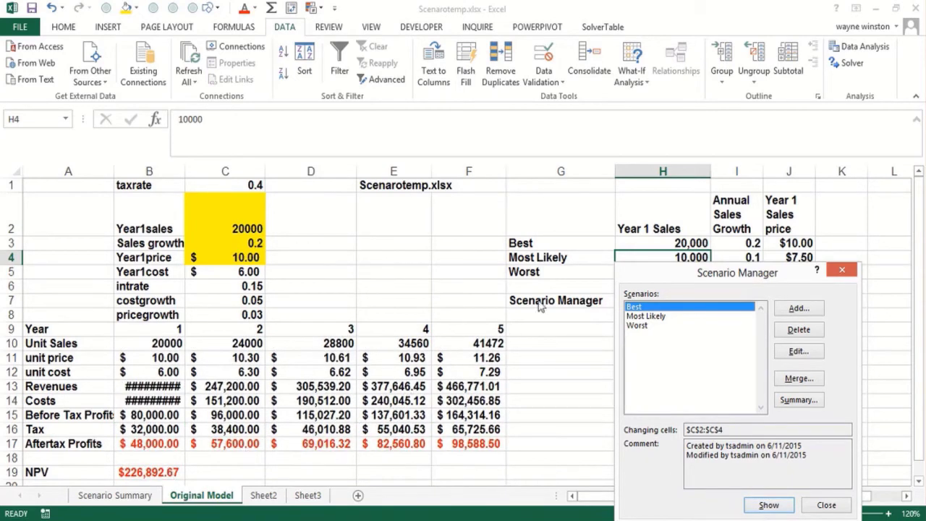
Show the Worst scenario in the model and close Scenario Manager.
left_click(646, 327)
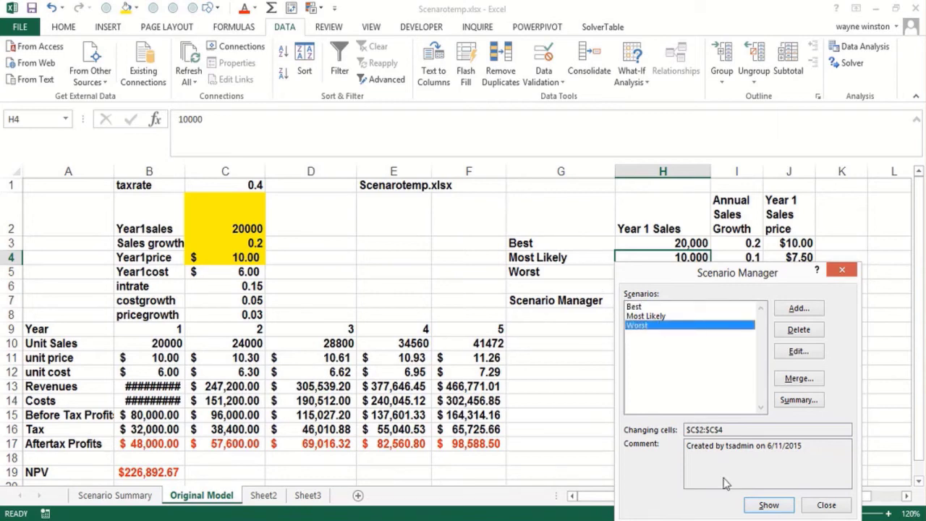
left_click(766, 506)
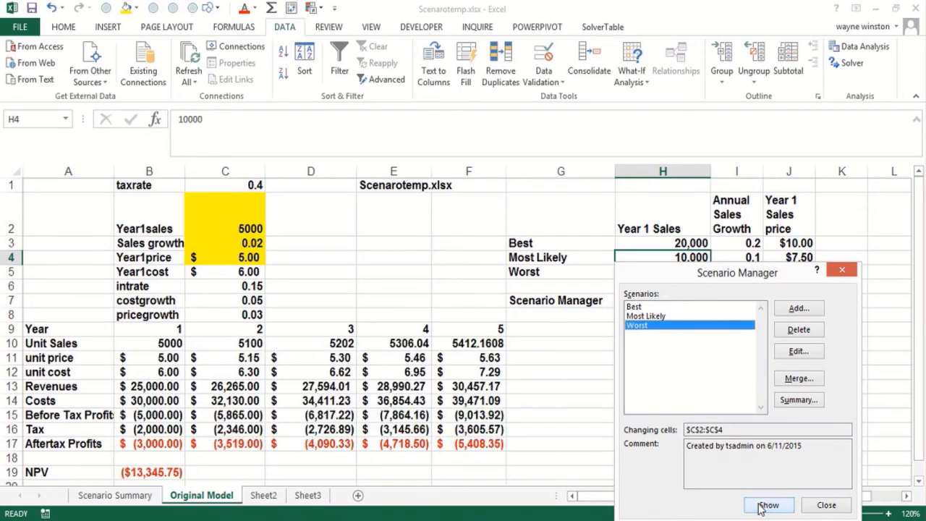
left_click(826, 507)
left_click(572, 343)
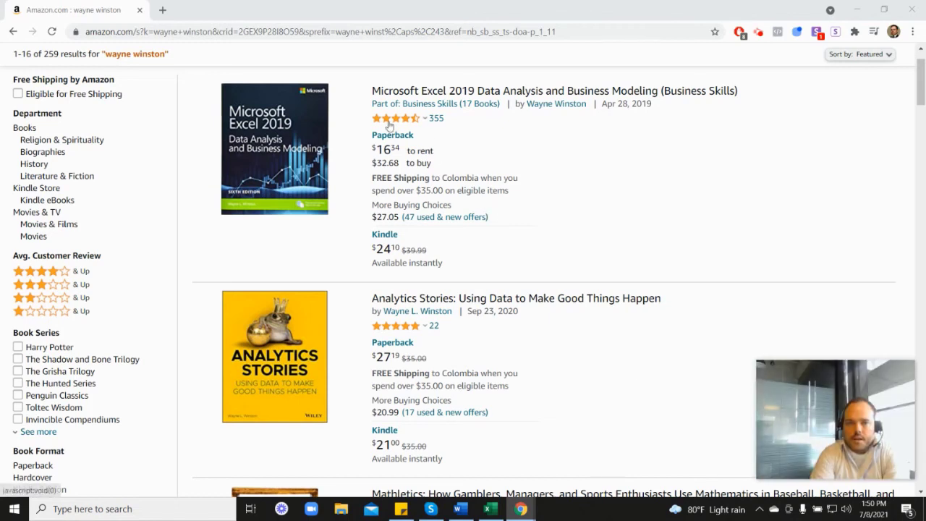
Look through the author's Excel and analytics books in the Amazon search results in the web browser.
mouse_move(397, 125)
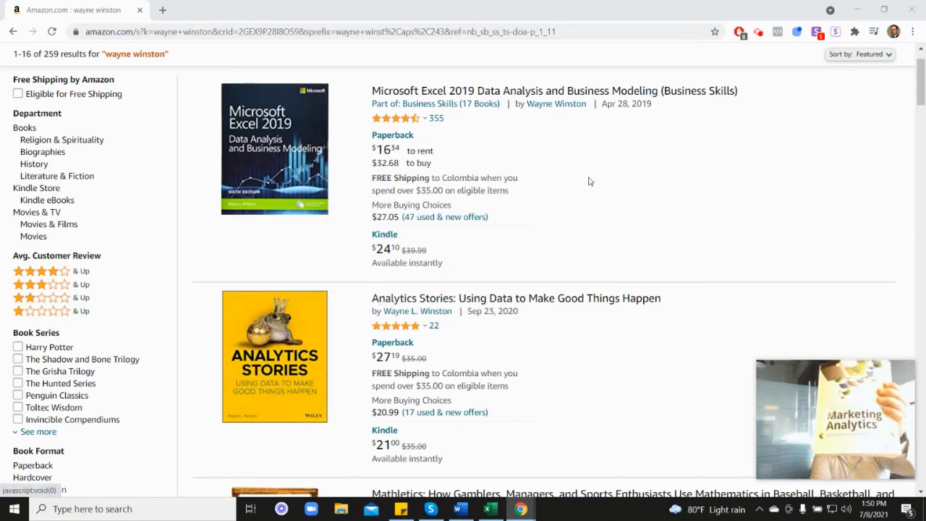
scroll(854, 296, "down", 6)
scroll(746, 359, "down", 2)
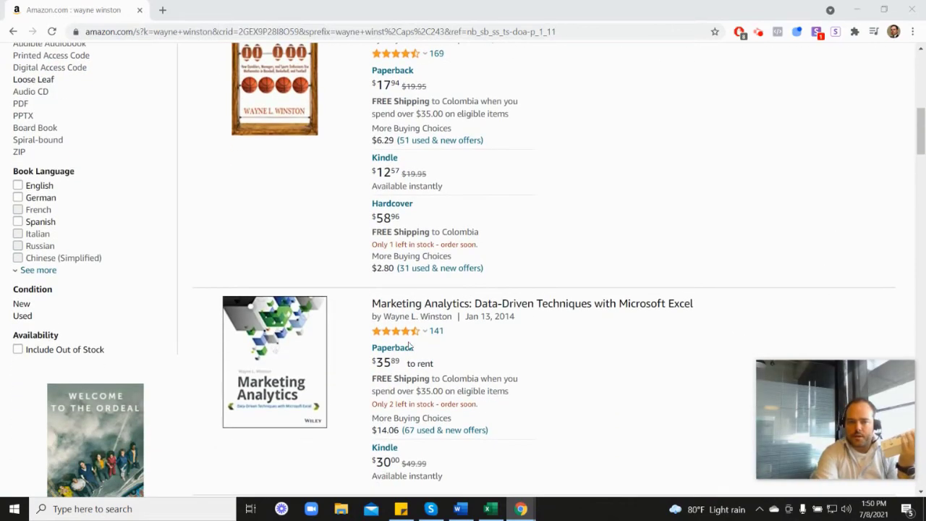
mouse_move(409, 271)
scroll(539, 275, "up", 6)
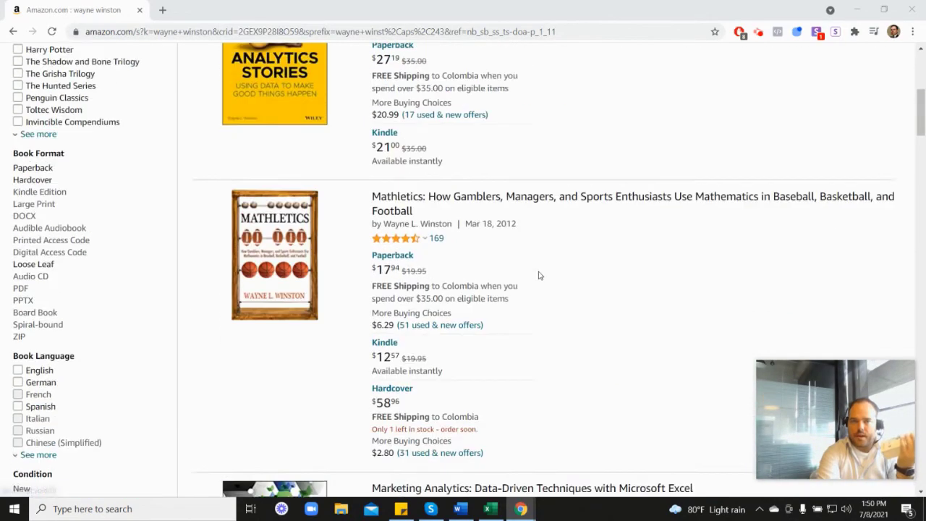